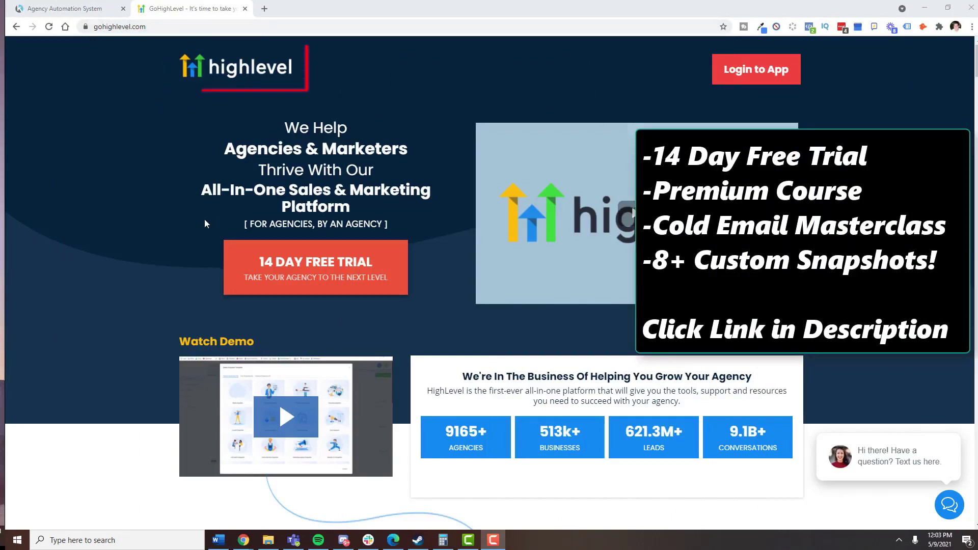
Switch to the Kartra Agency Automation System tab and scroll its High Level University and snapshot lessons
key("ctrl+Tab")
scroll(220, 197, "down", 3)
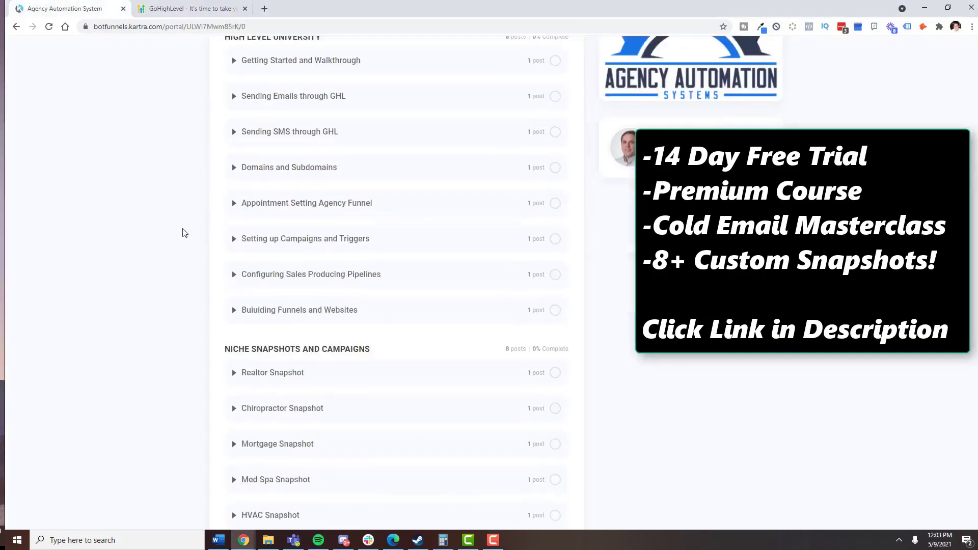
scroll(233, 223, "up", 1)
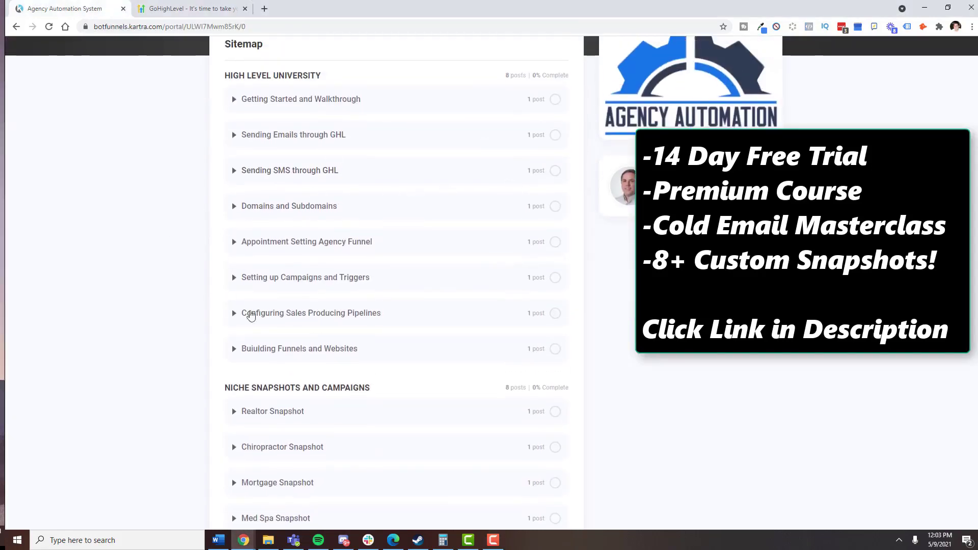
scroll(161, 281, "down", 4)
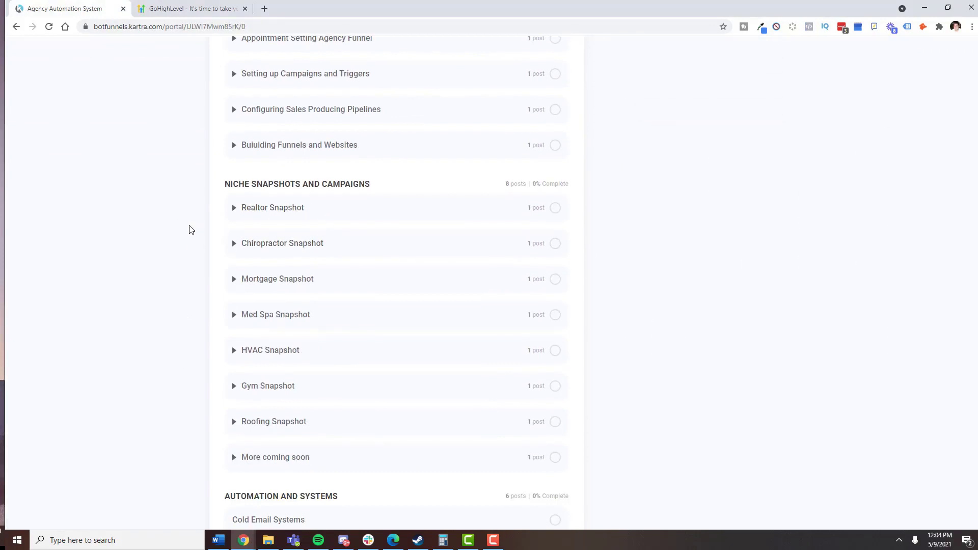
scroll(240, 269, "down", 3)
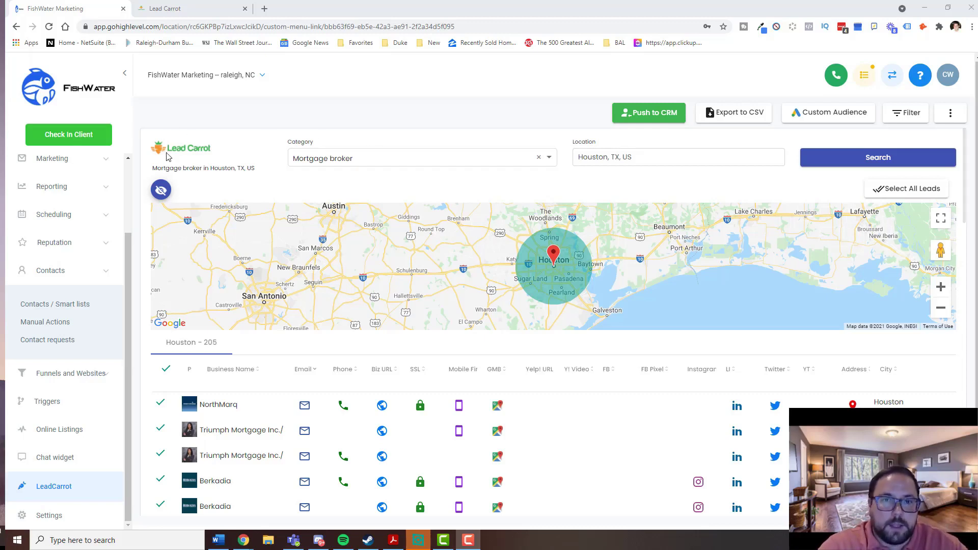
left_click(61, 275)
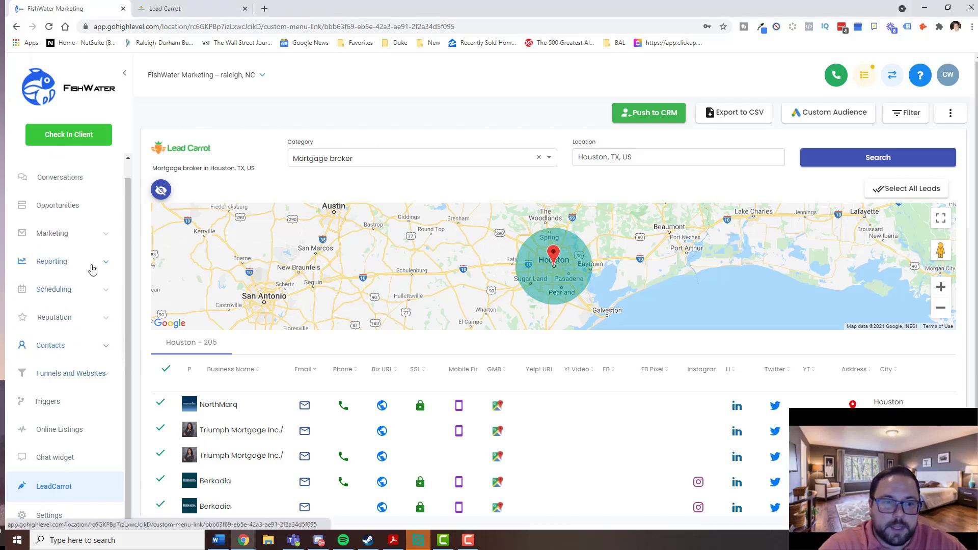
scroll(93, 270, "up", 1)
scroll(71, 326, "down", 1)
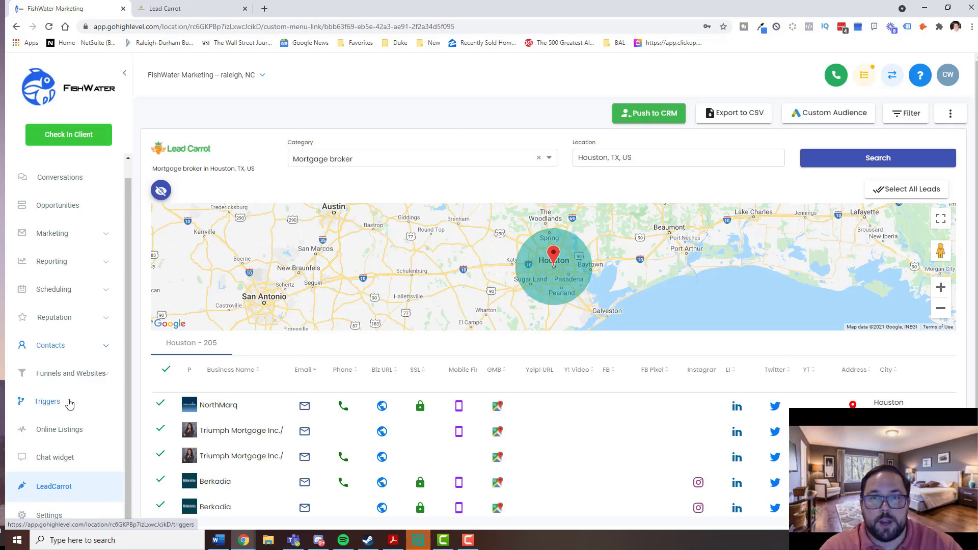
left_click(371, 162)
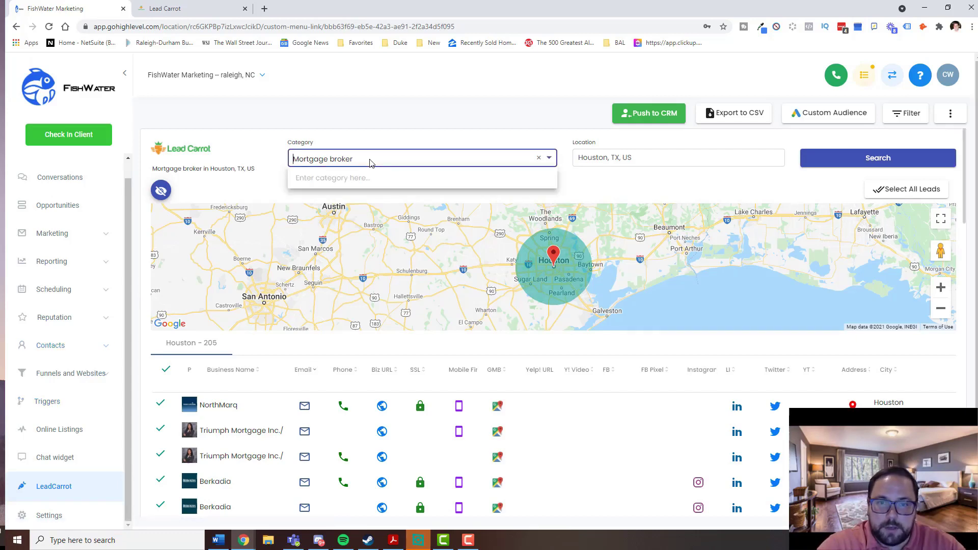
left_click(370, 139)
left_click(619, 157)
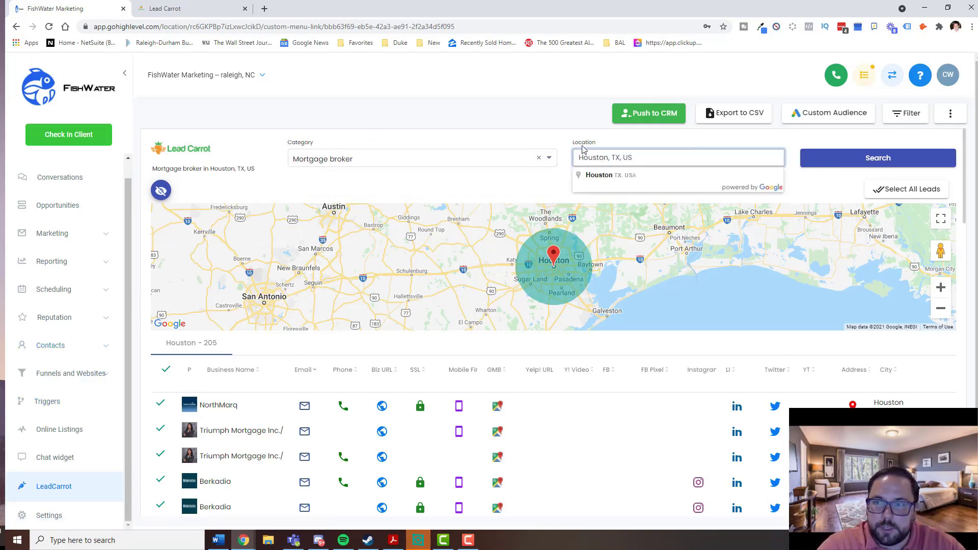
scroll(463, 162, "down", 3)
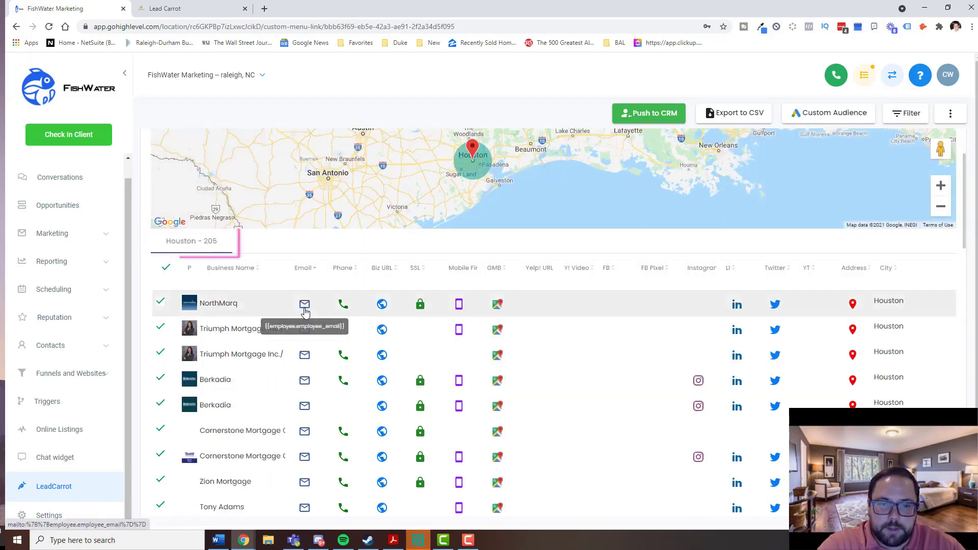
scroll(306, 286, "up", 3)
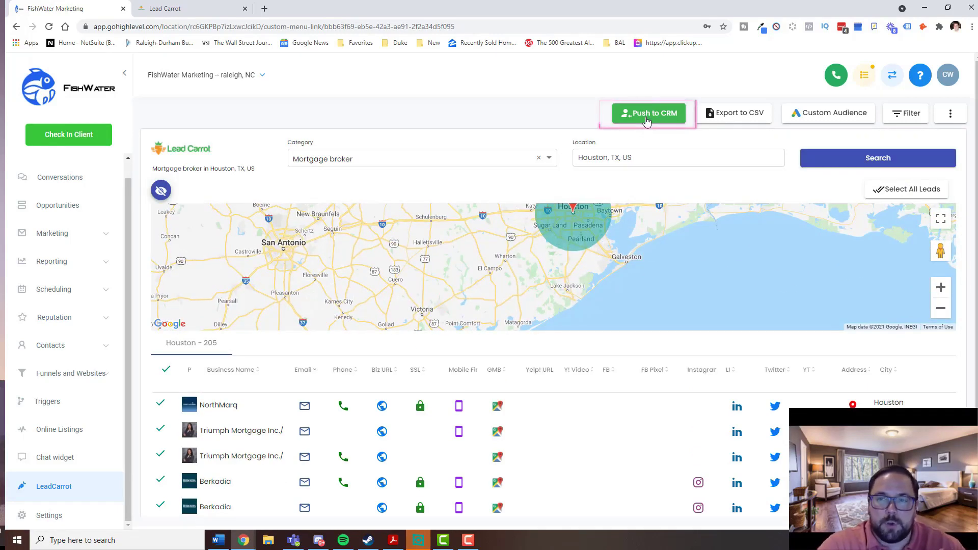
Push the 205 Houston mortgage-broker leads into the CRM with the texas tag
left_click(646, 120)
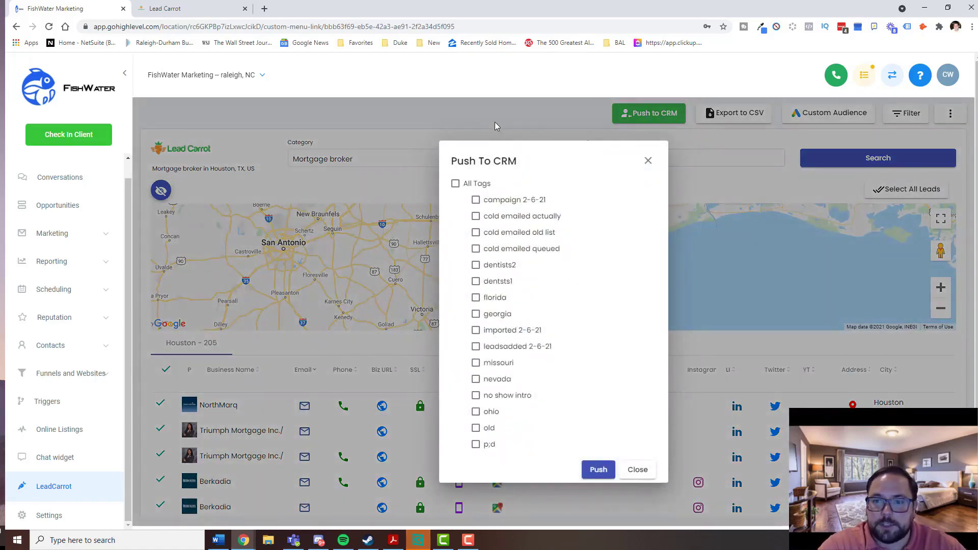
scroll(537, 225, "down", 2)
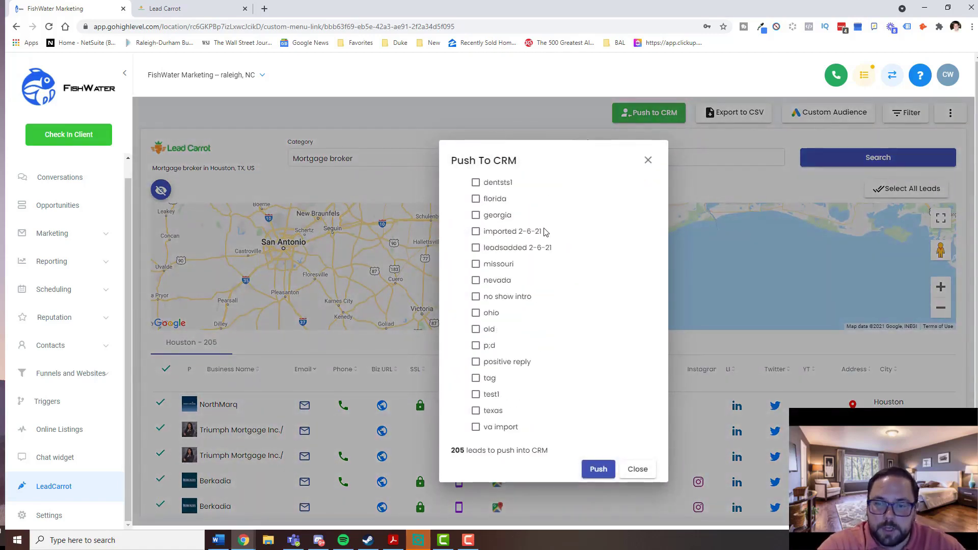
left_click(475, 411)
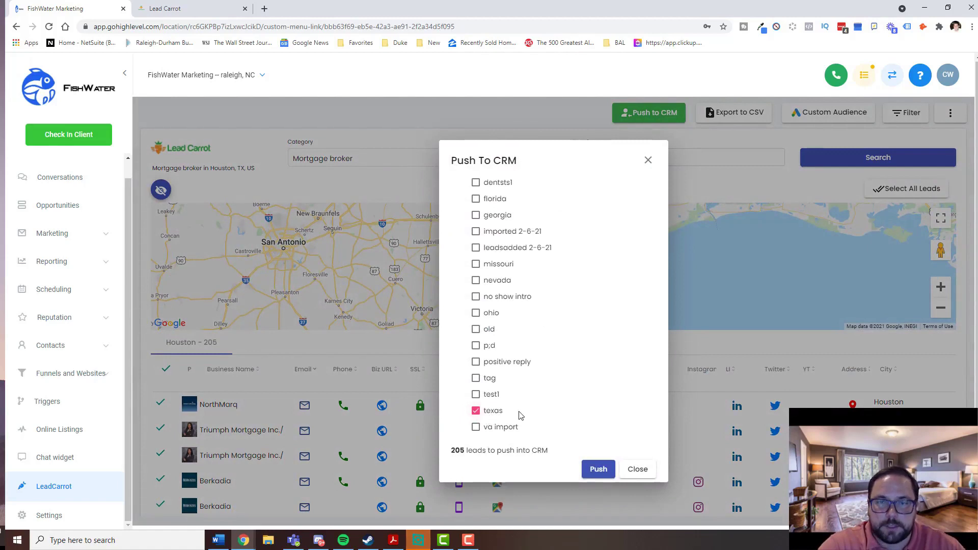
left_click(597, 468)
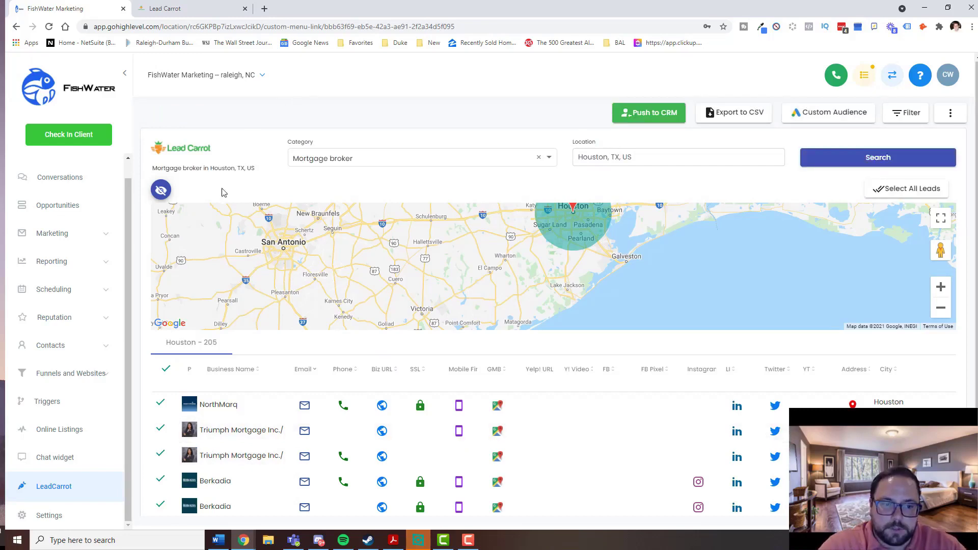
Open the Contacts smart list showing all contacts
scroll(80, 293, "up", 1)
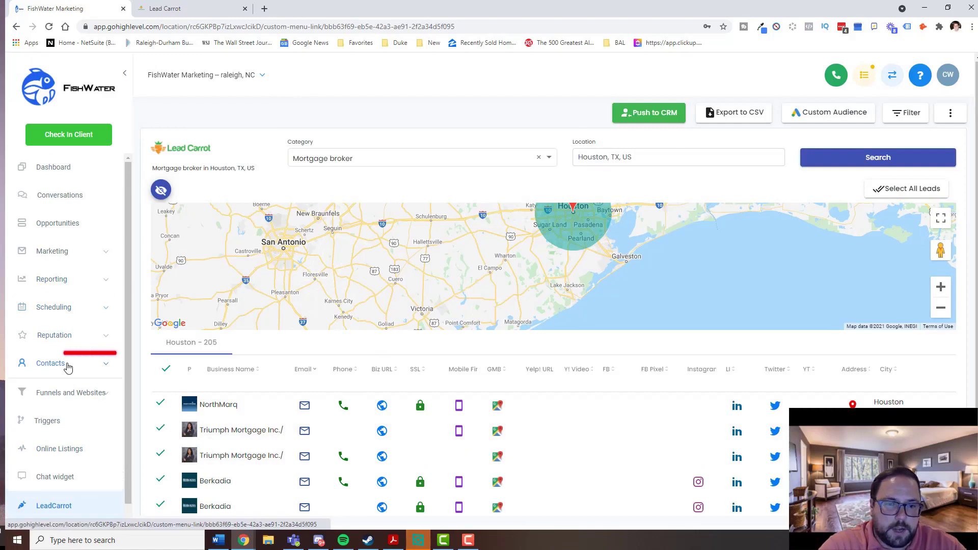
left_click(102, 363)
left_click(74, 397)
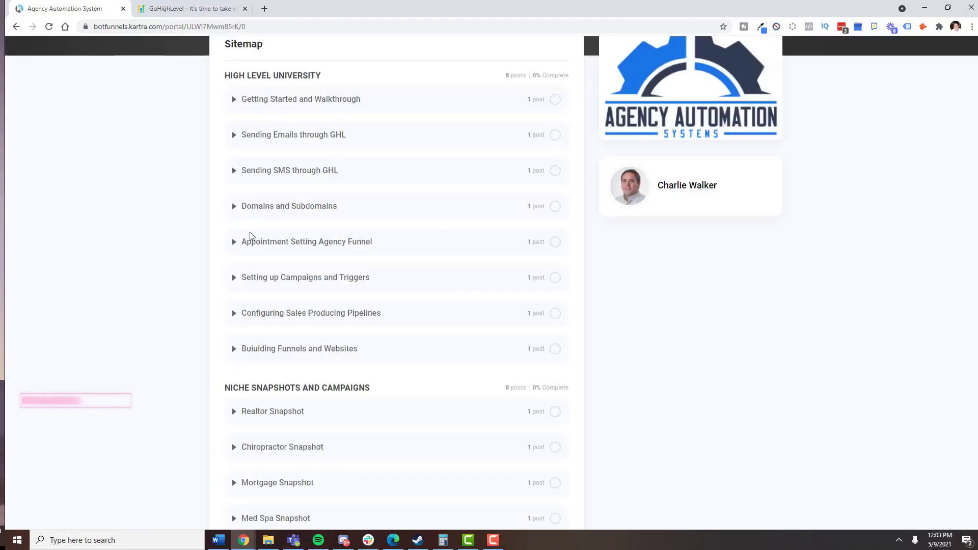
scroll(161, 283, "down", 4)
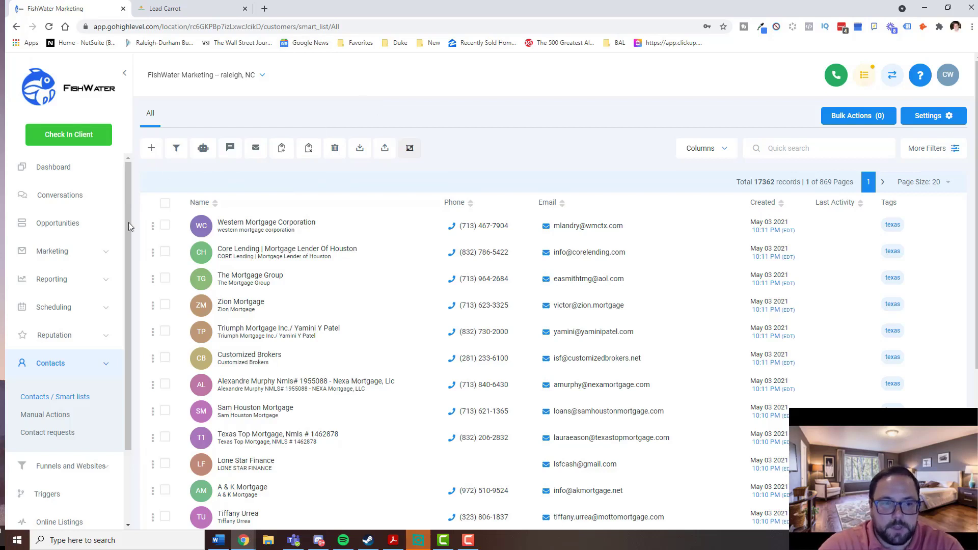
Open Marketing > Campaigns in a new browser tab
left_click(78, 252)
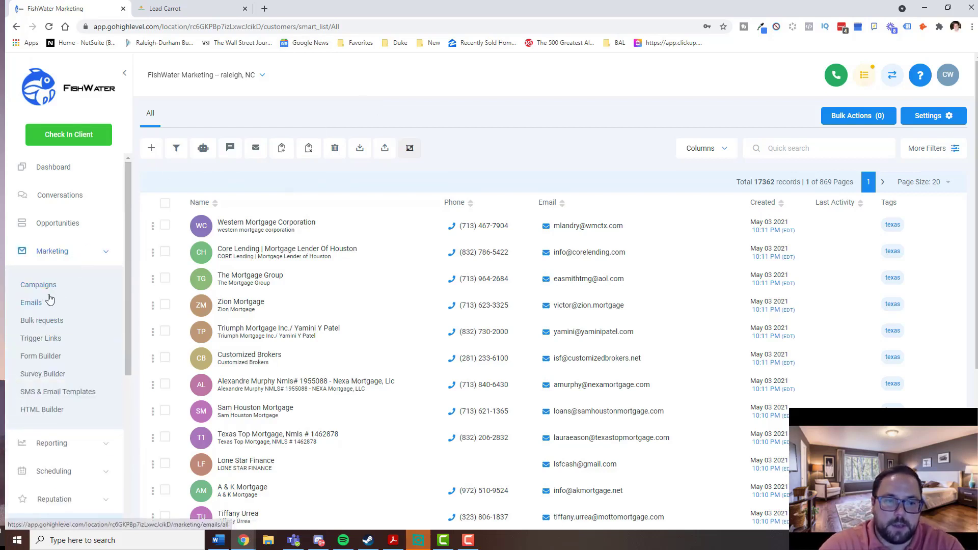
right_click(50, 286)
left_click(82, 292)
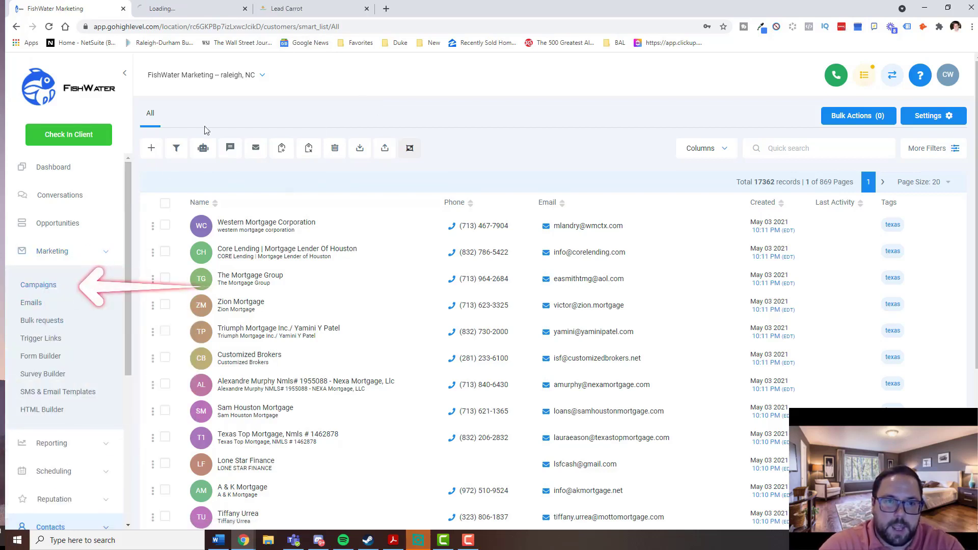
Change the 30 Transfers 4-16-21 campaign from Draft to Published, save, and return to contacts
left_click(188, 11)
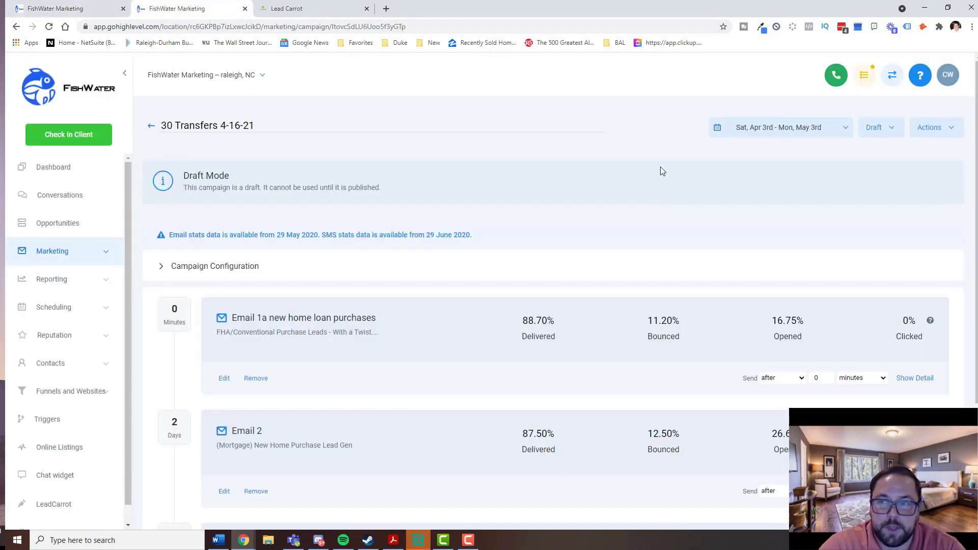
left_click(878, 133)
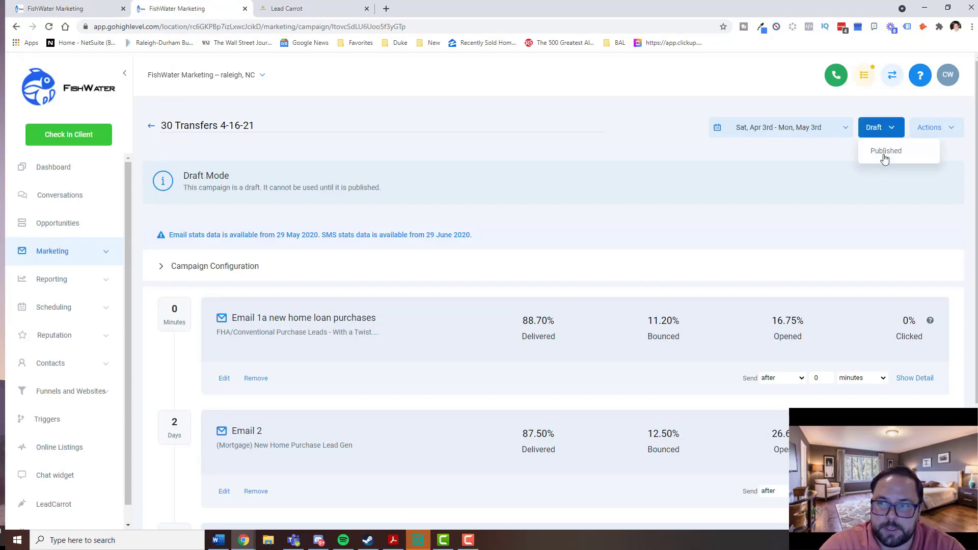
left_click(881, 157)
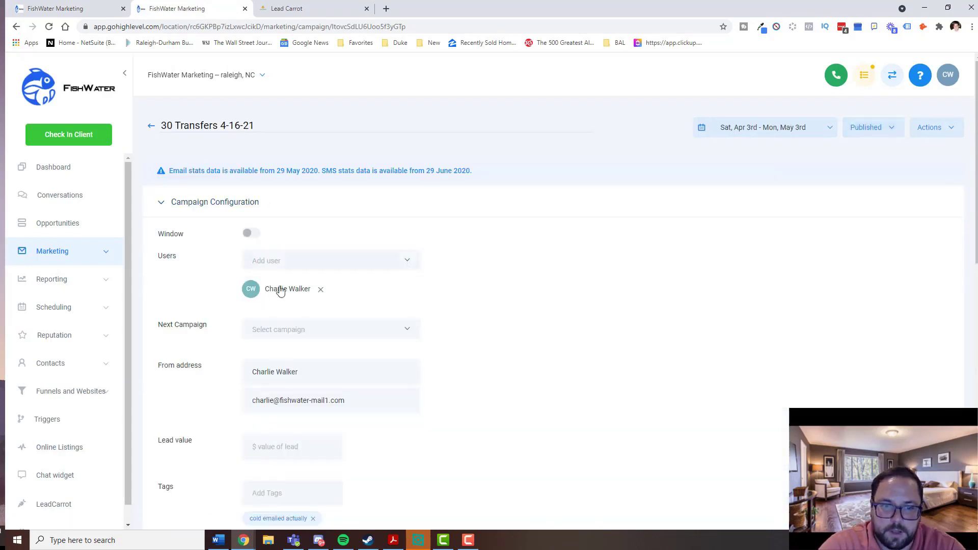
scroll(264, 336, "down", 1)
scroll(248, 427, "down", 2)
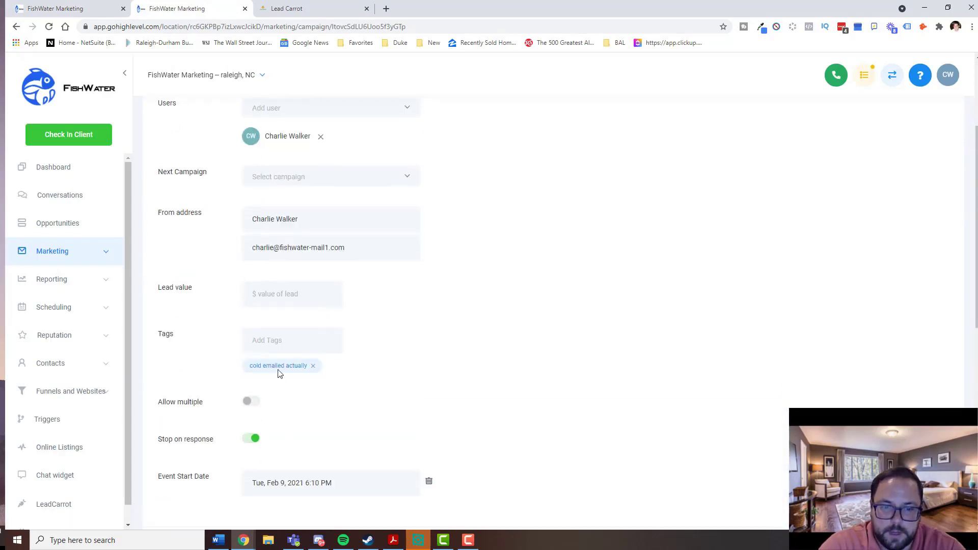
scroll(317, 407, "down", 1)
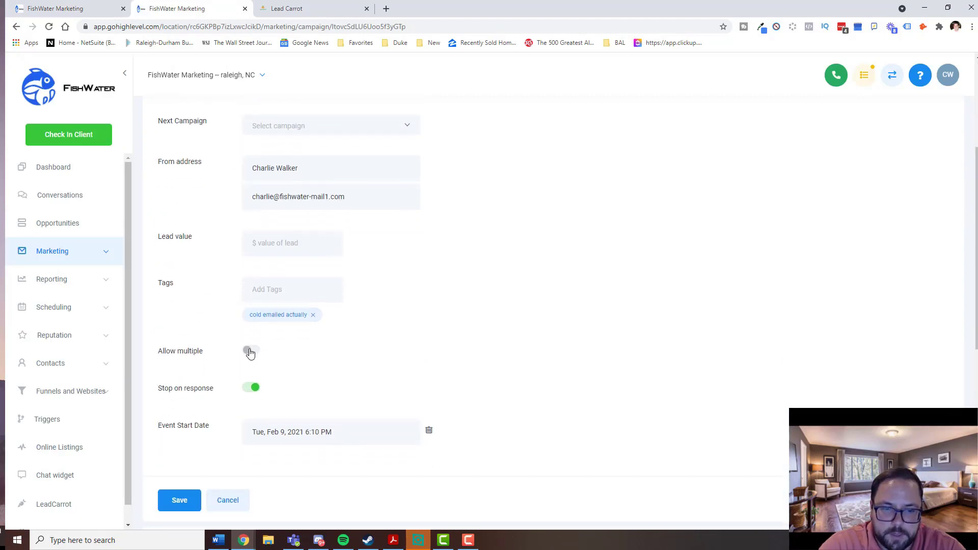
scroll(304, 331, "up", 4)
scroll(209, 358, "down", 6)
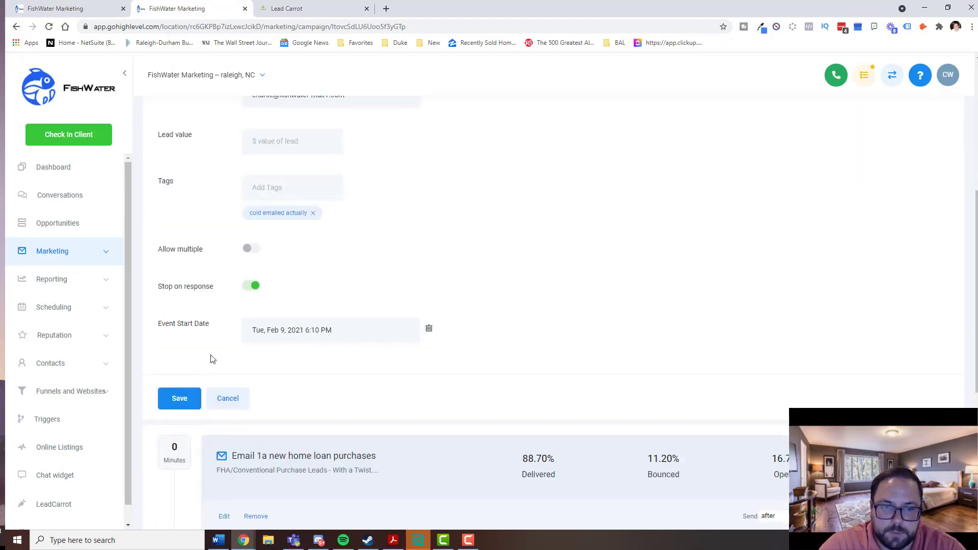
left_click(179, 403)
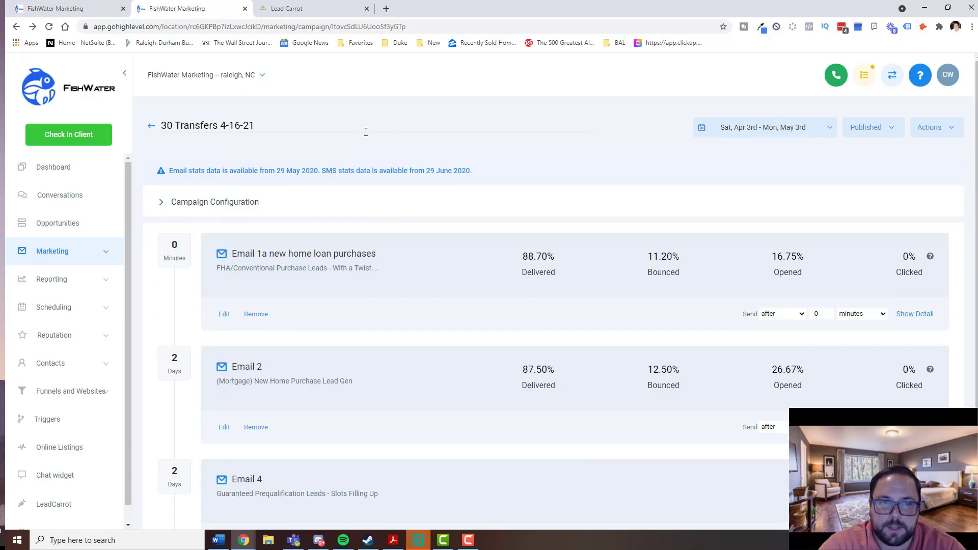
left_click(62, 9)
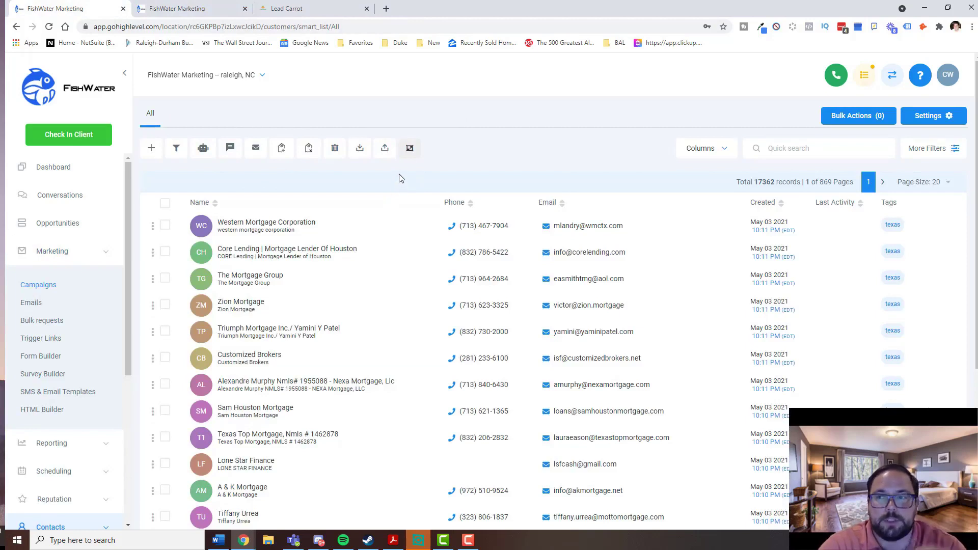
Filter the contacts to those with Tag is texas
left_click(926, 151)
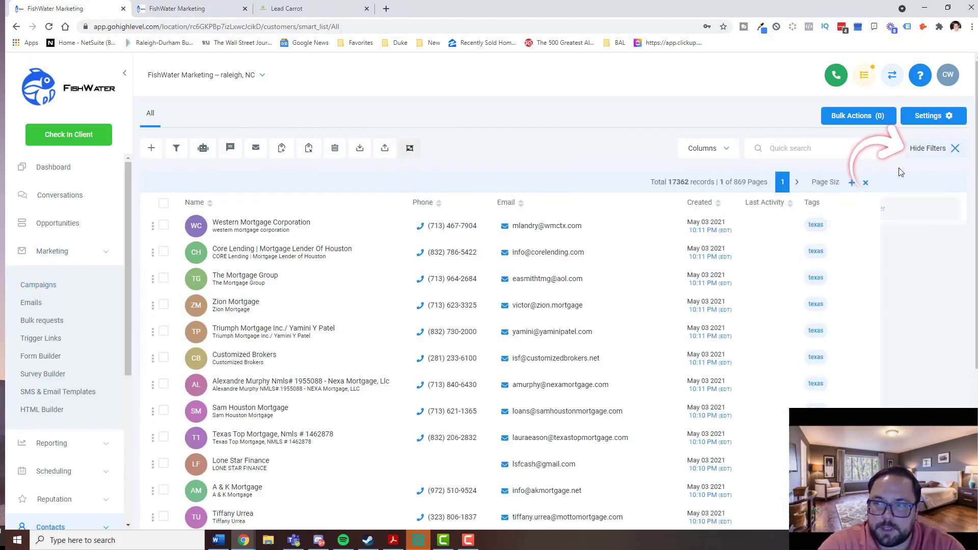
left_click(878, 209)
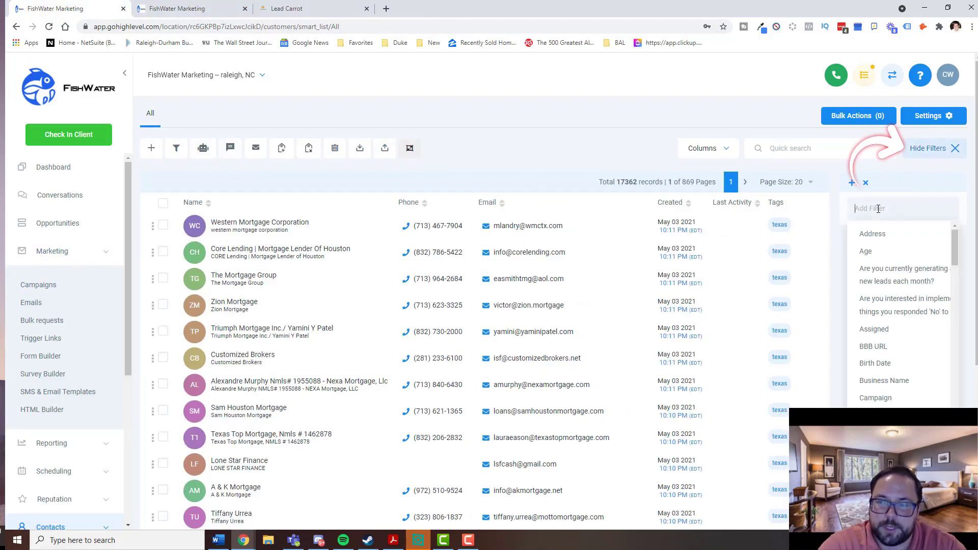
type("tag")
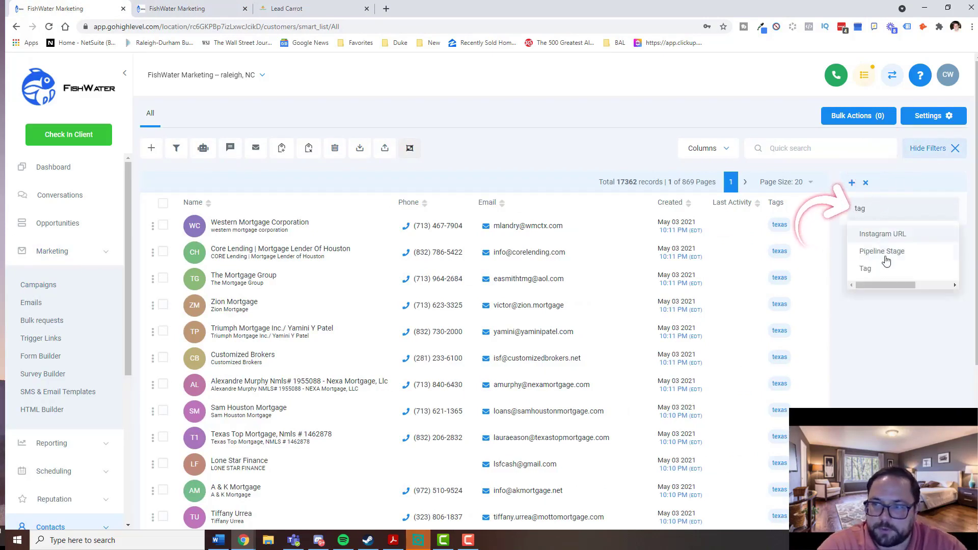
left_click(872, 268)
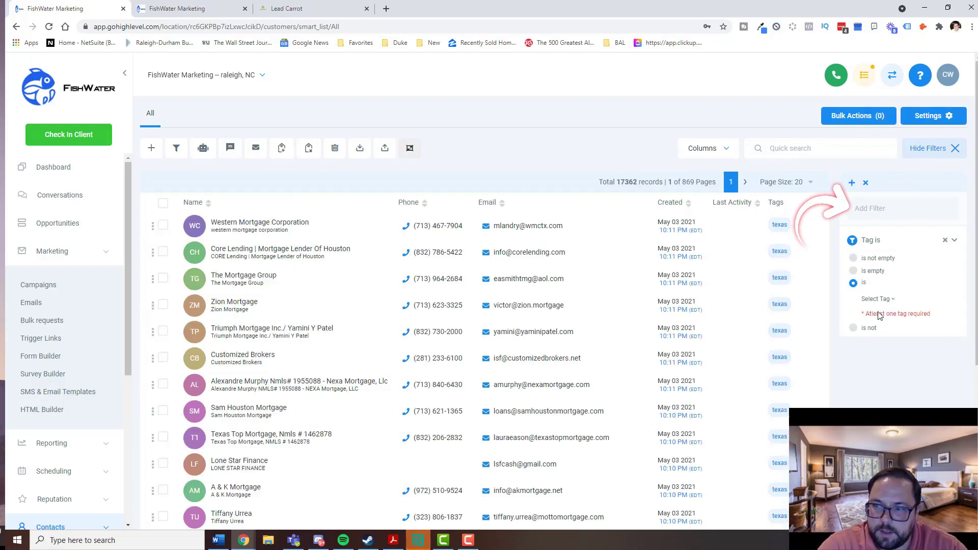
left_click(875, 300)
scroll(895, 387, "down", 3)
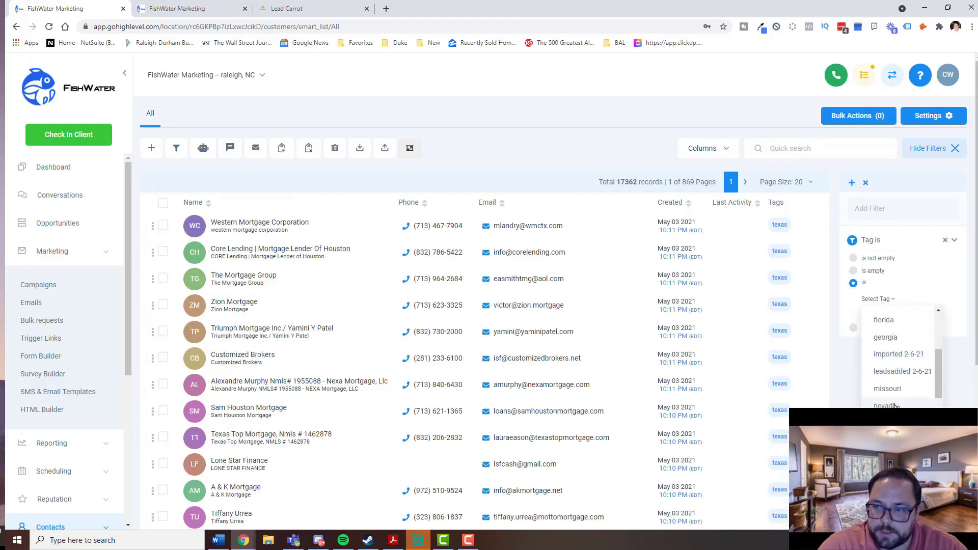
scroll(895, 387, "down", 3)
left_click(895, 361)
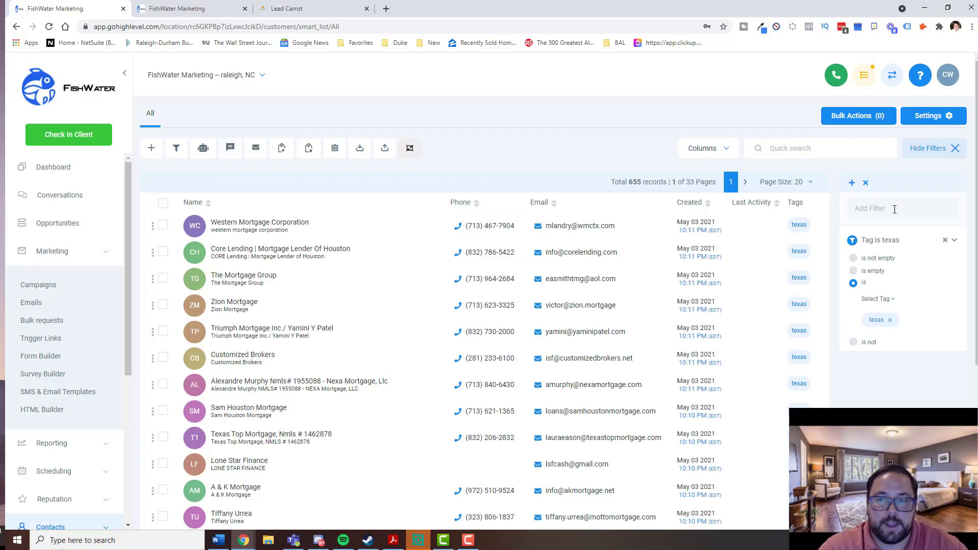
Add a second Tag filter excluding contacts tagged 'cold emailed actually'
left_click(894, 209)
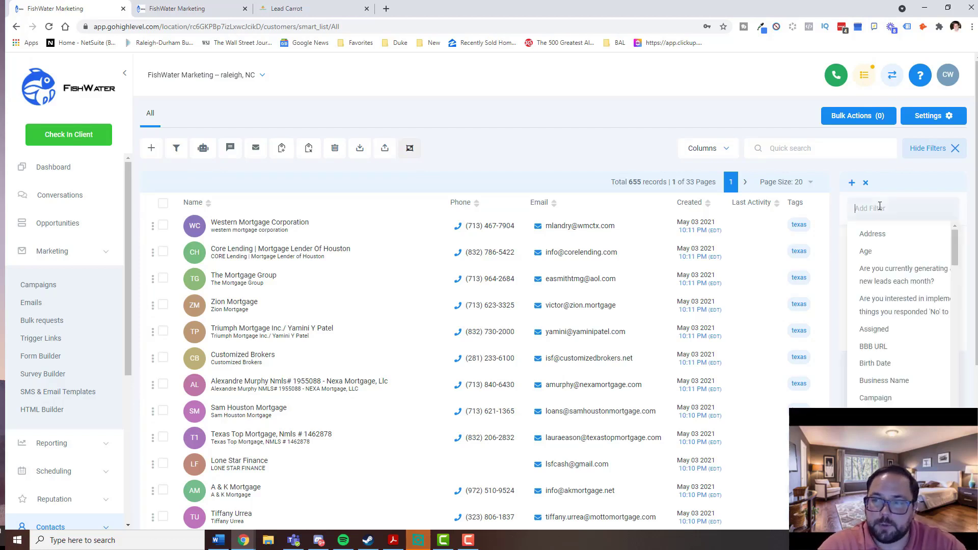
type("tag")
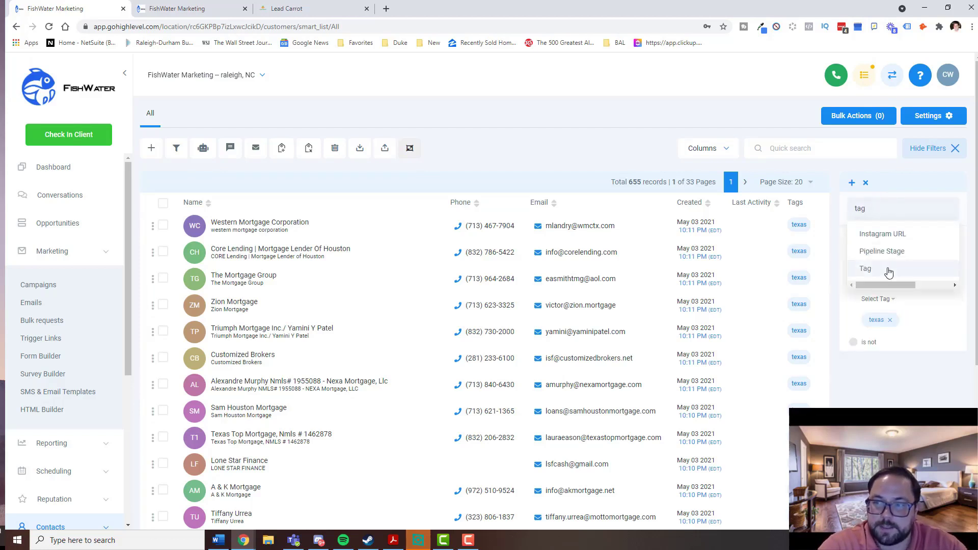
left_click(889, 272)
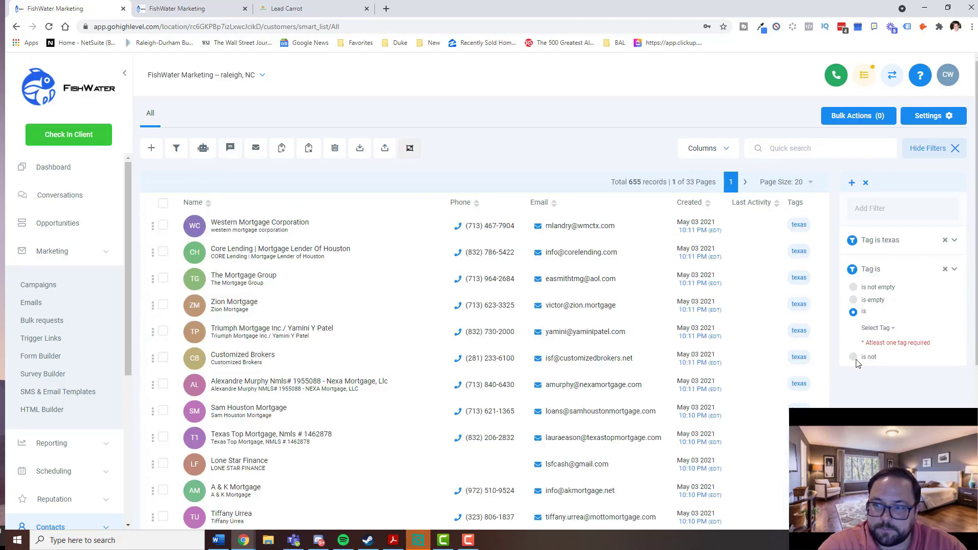
left_click(854, 358)
left_click(876, 340)
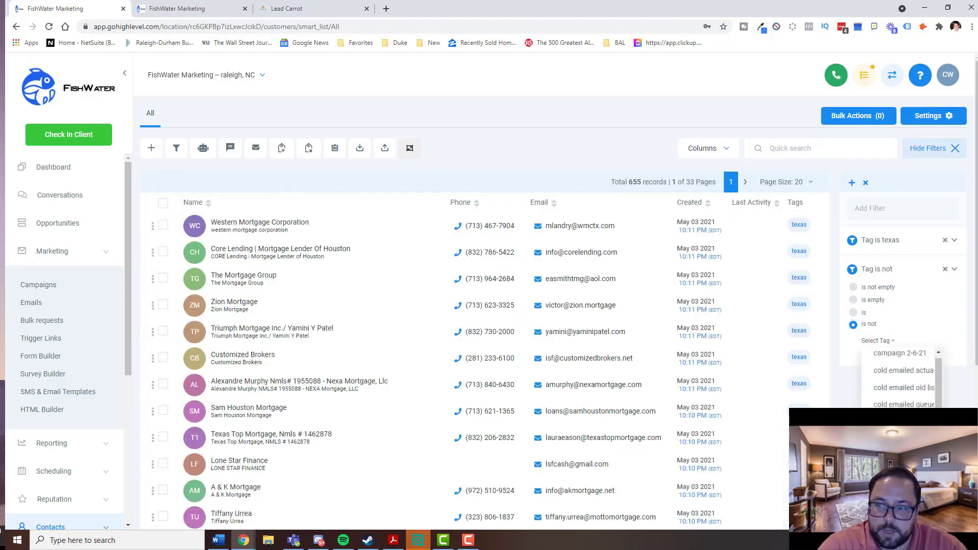
left_click(903, 378)
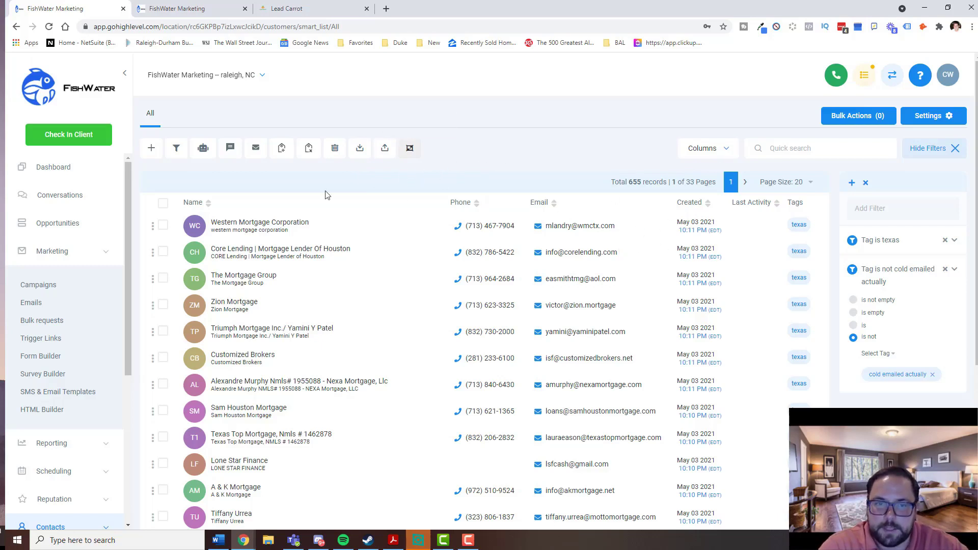
Dismiss the no-selection notice, select all 655 filtered records, and start Add to campaign
left_click(203, 149)
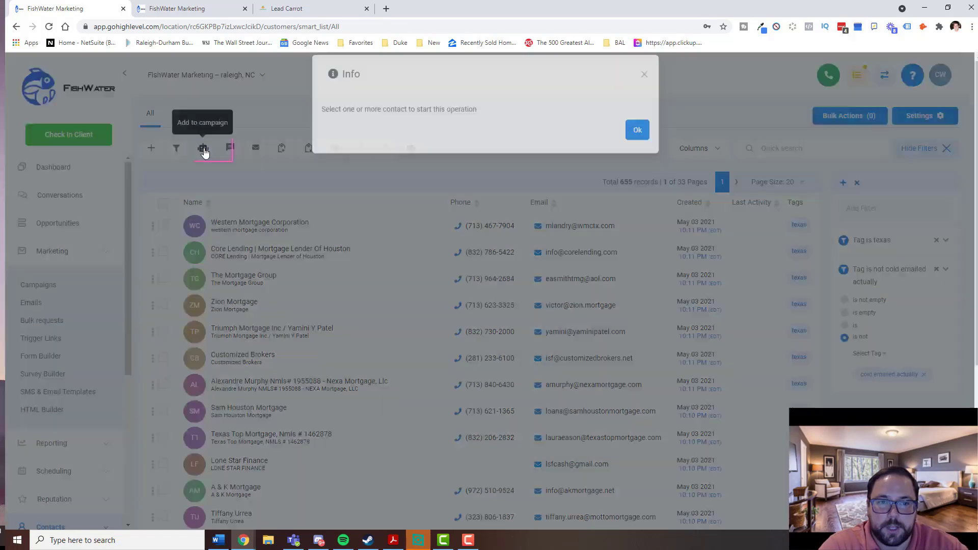
left_click(637, 141)
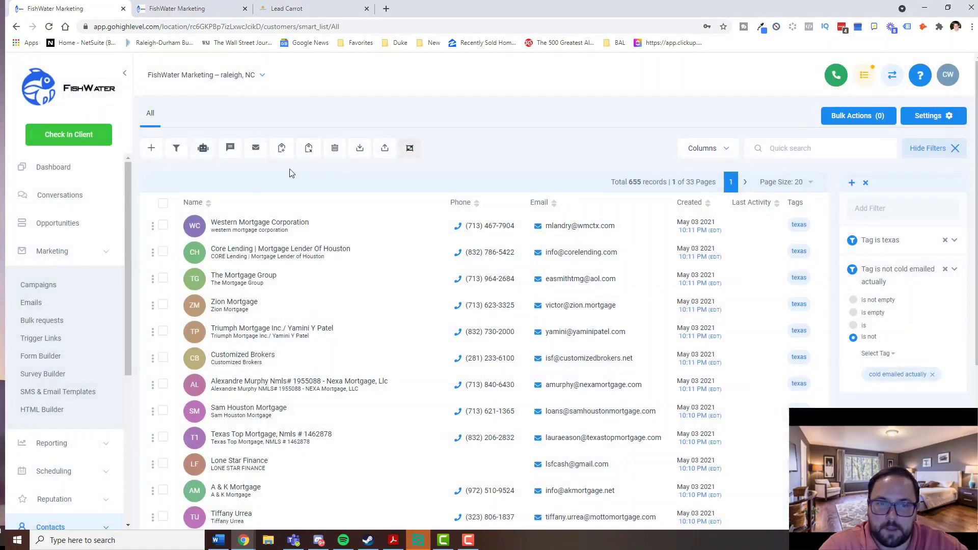
left_click(163, 204)
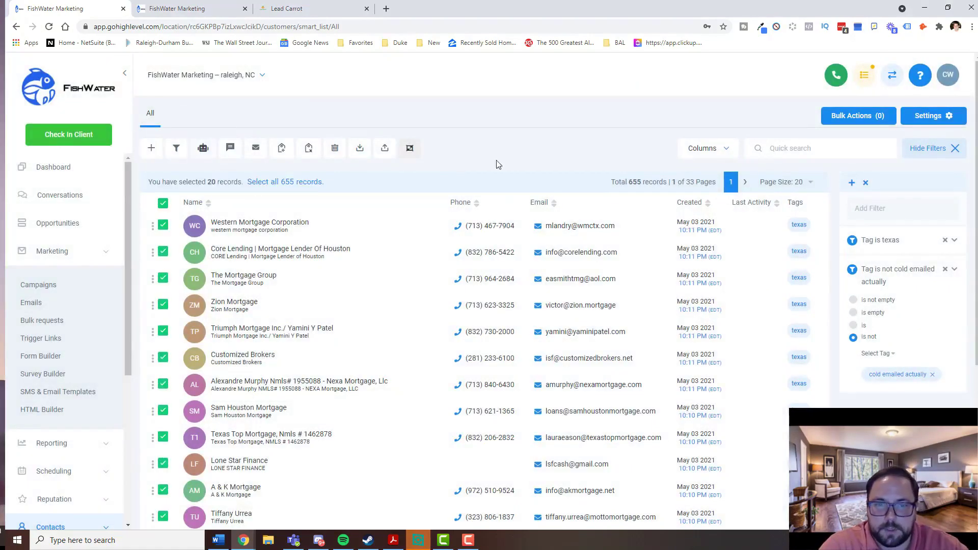
left_click(273, 183)
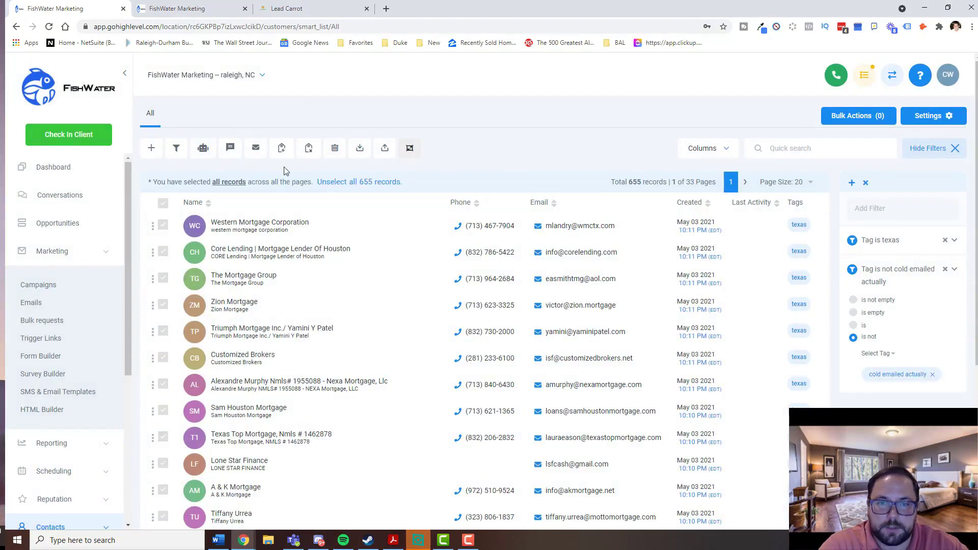
left_click(204, 151)
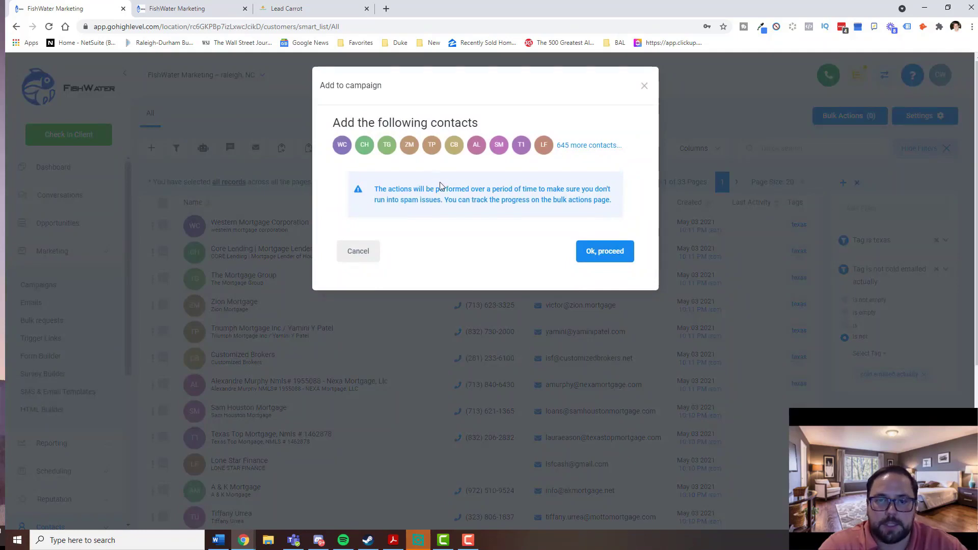
Choose drip mode and the 30 Transfers 4-16-21 campaign
left_click(605, 252)
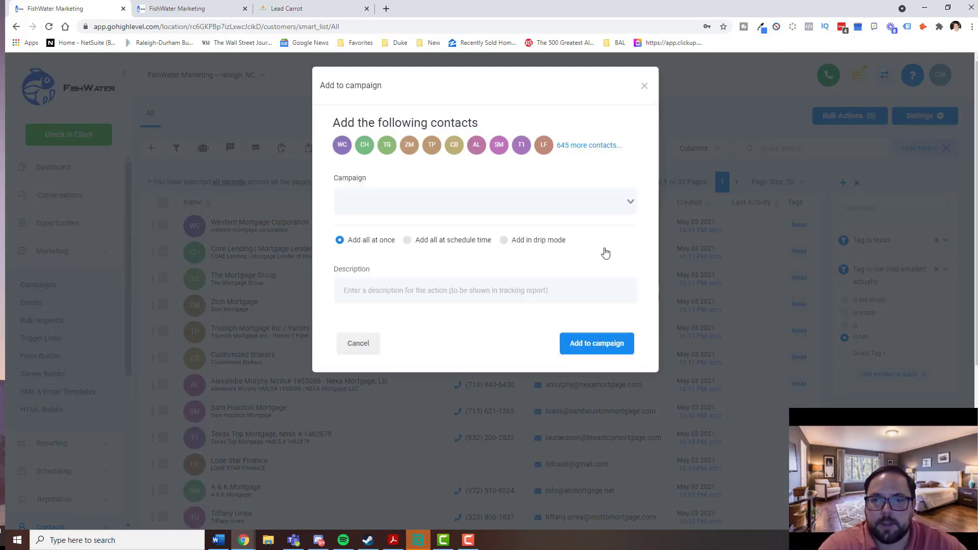
left_click(503, 241)
left_click(463, 201)
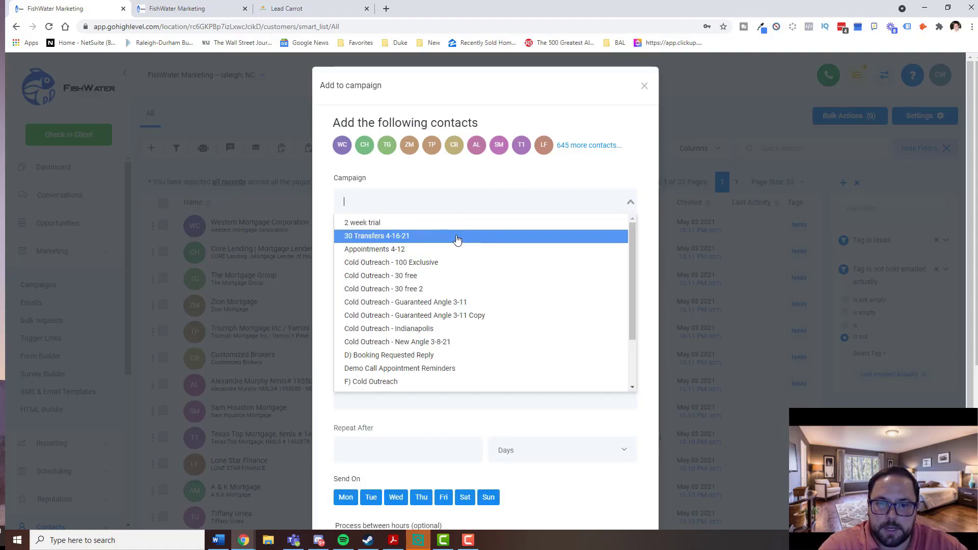
left_click(457, 237)
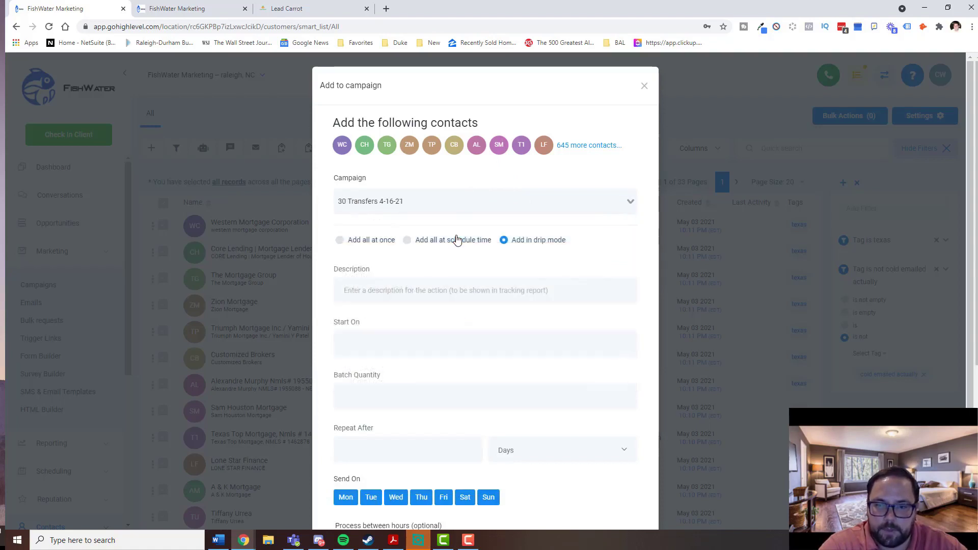
Describe the drip as 'YT Video' and start it Tue, May 4, 2021 at 7:15 PM
left_click(416, 288)
left_click(452, 285)
left_click(451, 286)
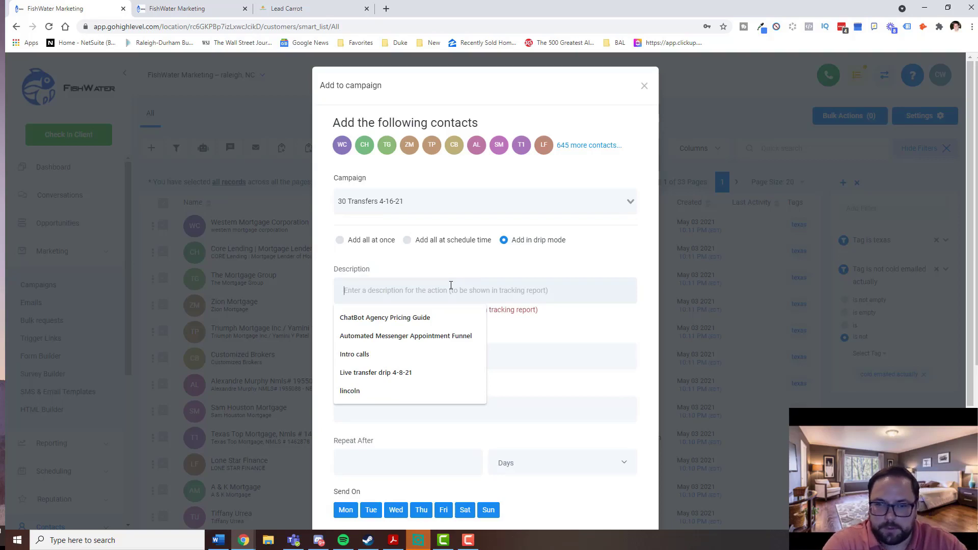
type("YT Video")
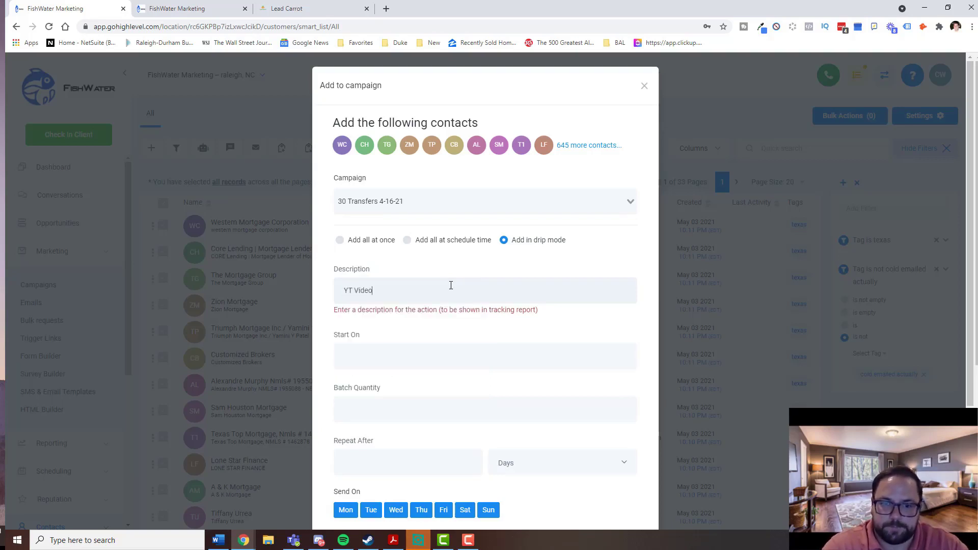
scroll(451, 286, "down", 2)
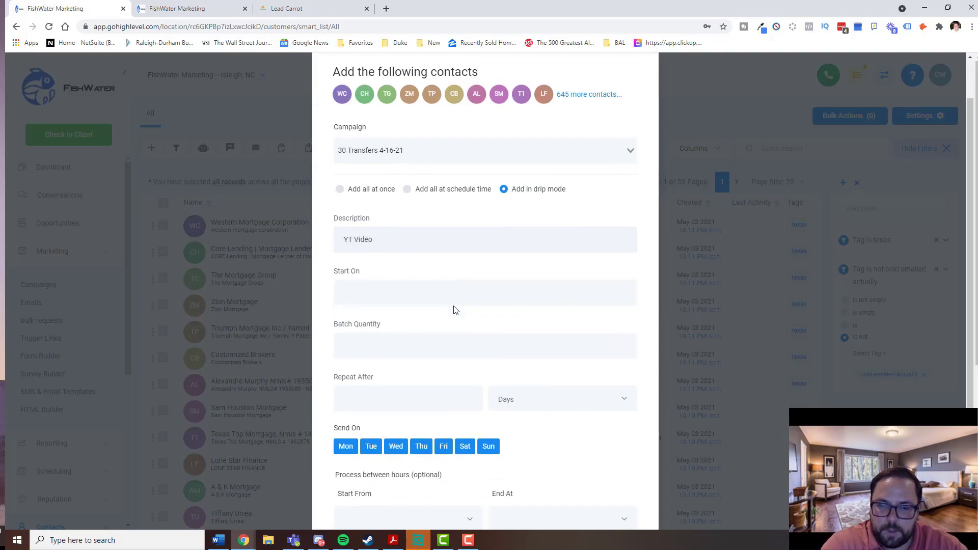
left_click(416, 282)
left_click(381, 163)
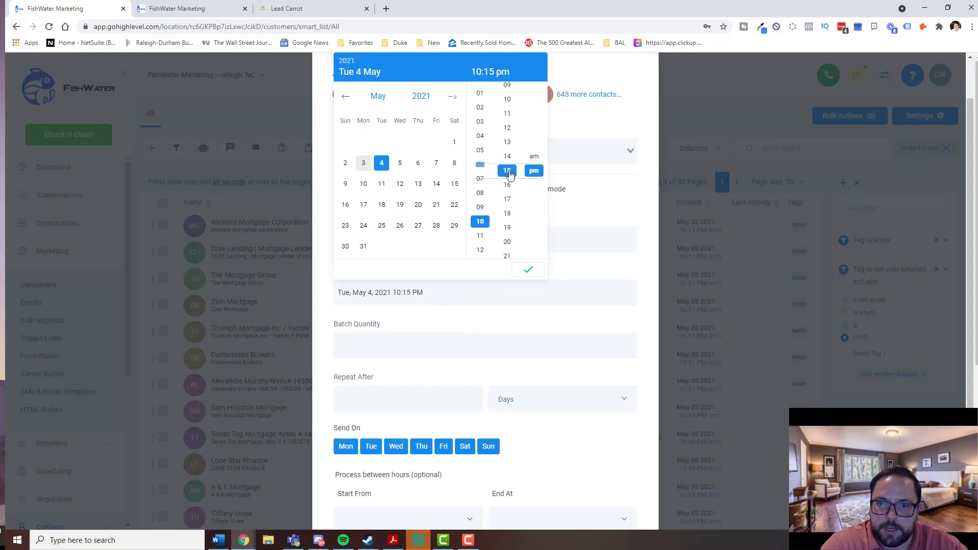
scroll(480, 193, "up", 3)
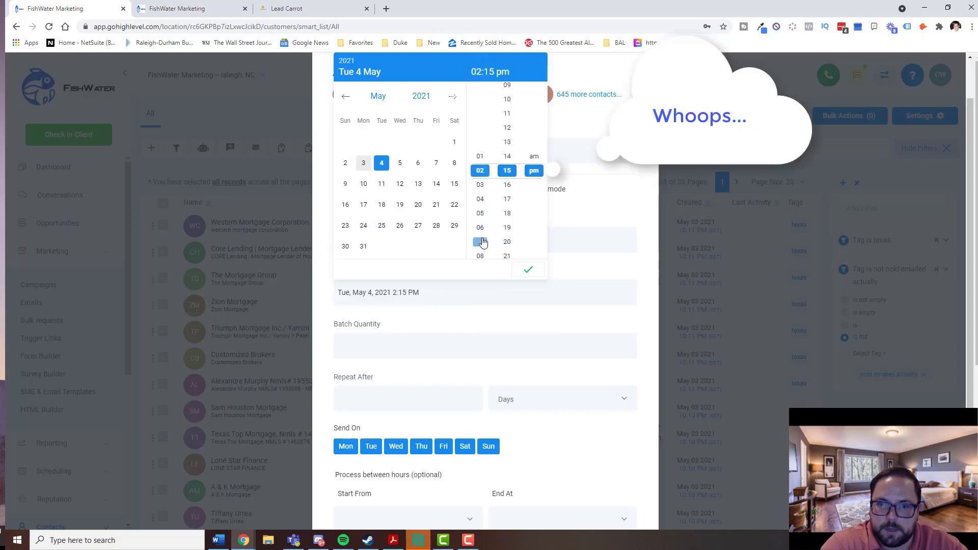
left_click(480, 241)
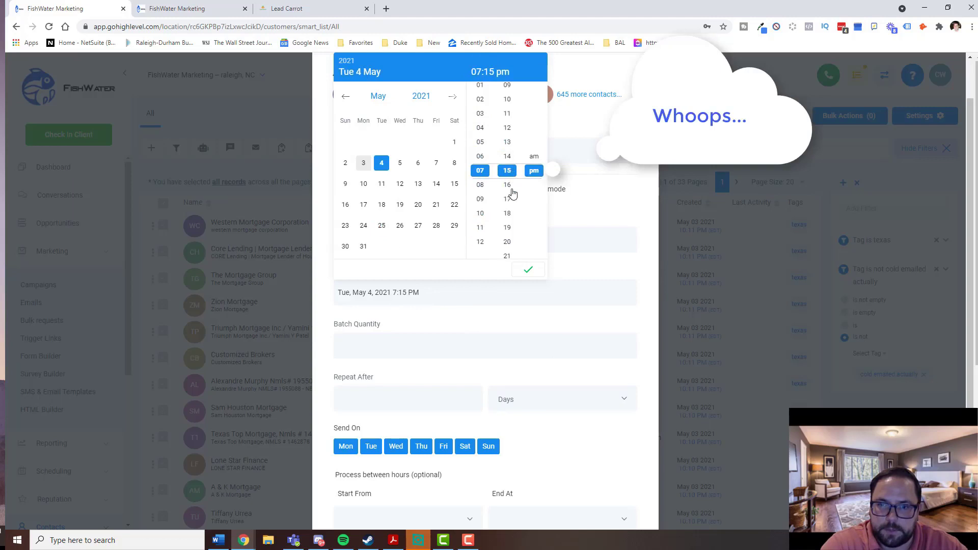
left_click(529, 269)
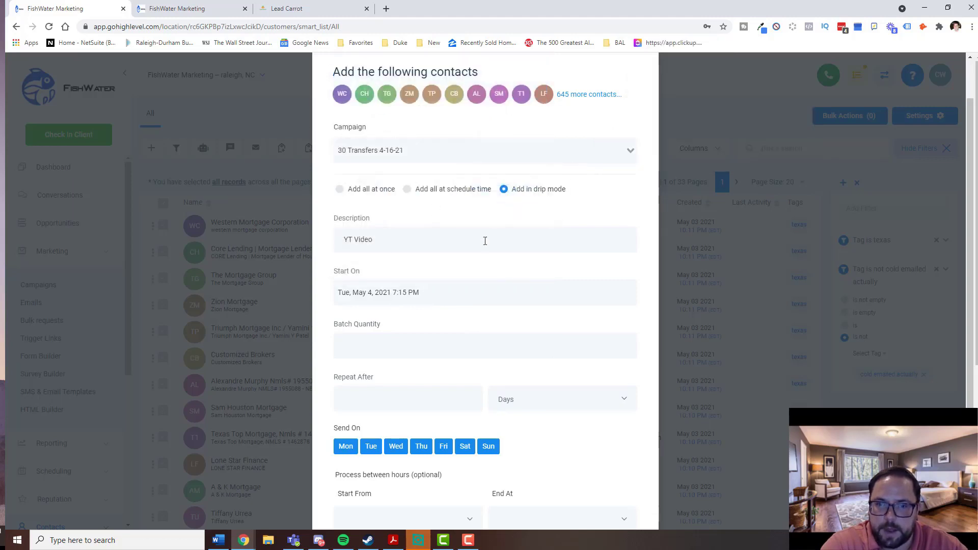
Set the drip to send batches of 20 repeating every 15 minutes
scroll(438, 336, "down", 2)
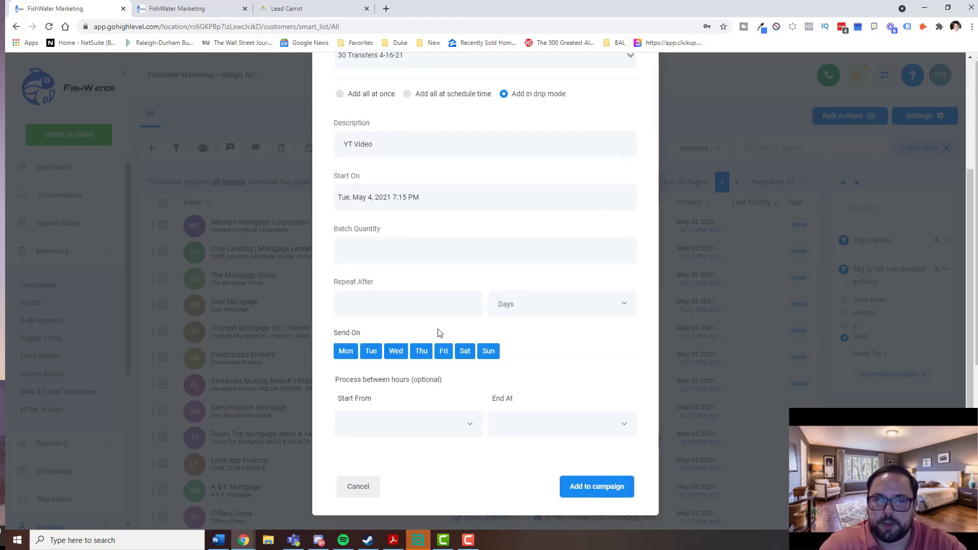
left_click(406, 247)
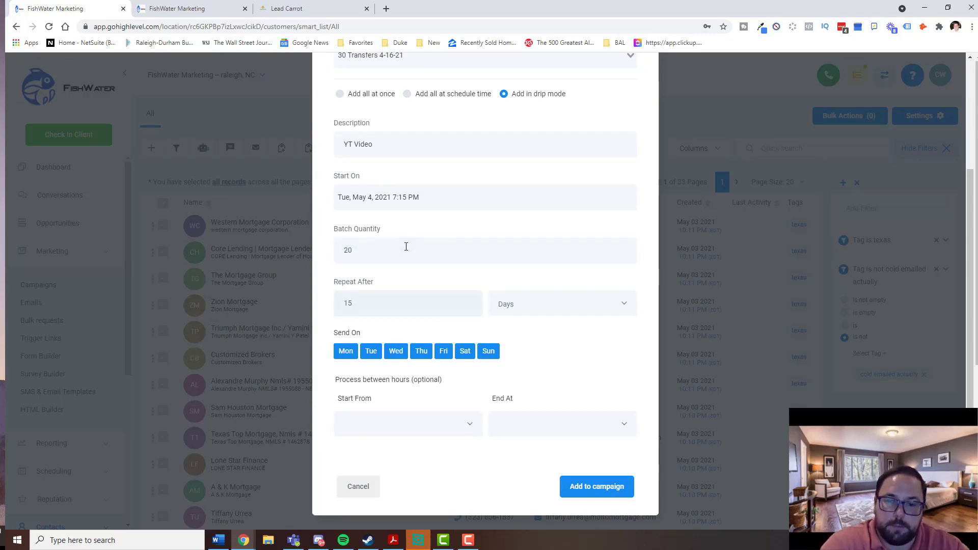
left_click(512, 303)
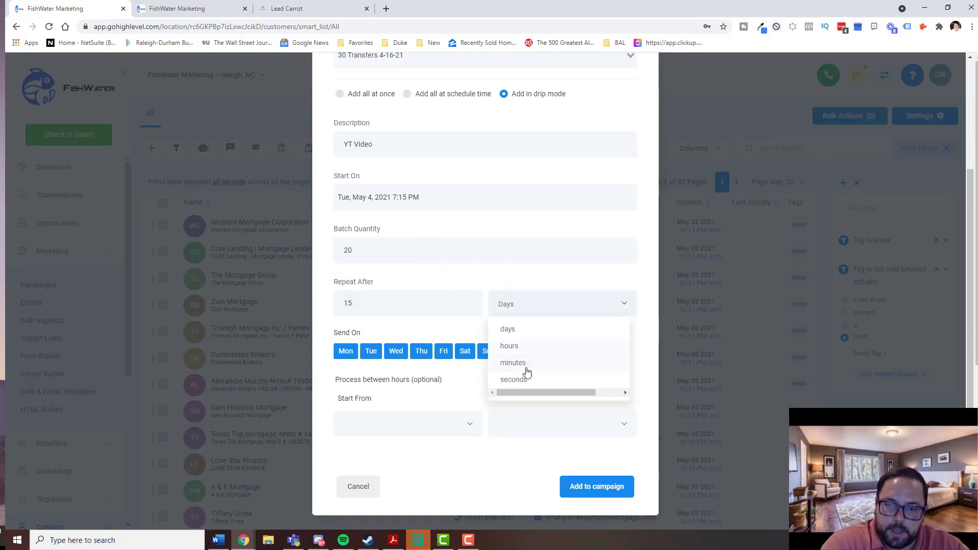
left_click(526, 363)
left_click(508, 306)
left_click(532, 363)
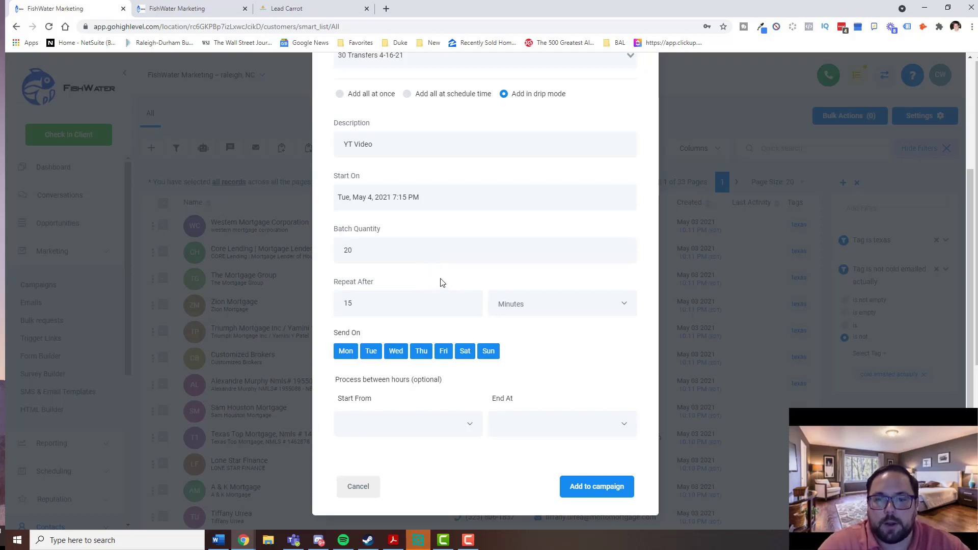
scroll(434, 280, "down", 2)
scroll(430, 357, "up", 1)
scroll(433, 403, "down", 1)
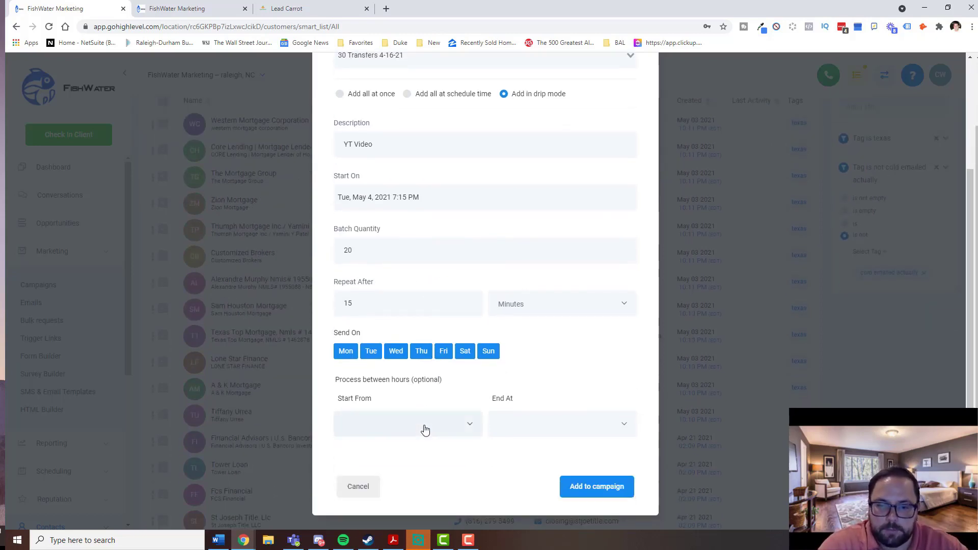
Limit the daily sending window to 07:00 am through 06:30 pm
left_click(423, 429)
scroll(420, 455, "down", 2)
scroll(418, 458, "down", 3)
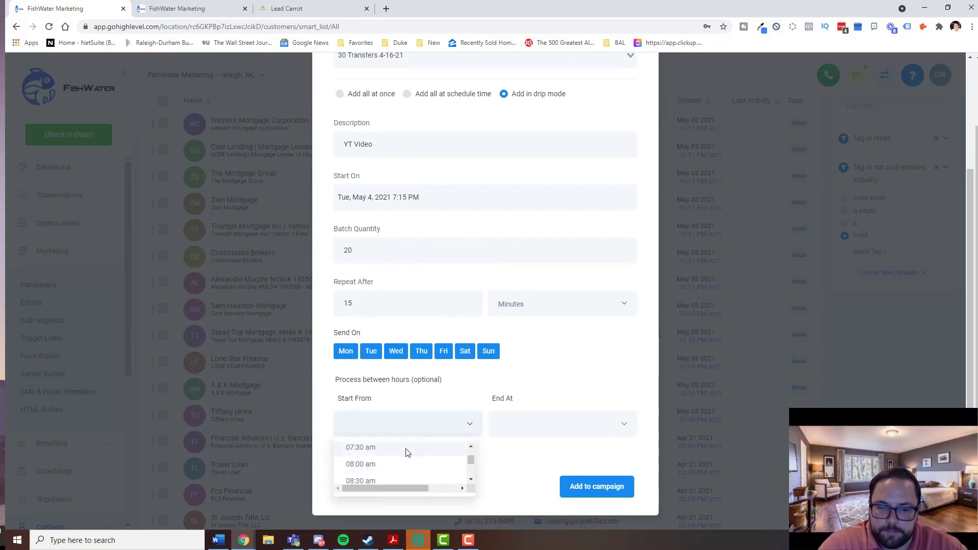
left_click(387, 447)
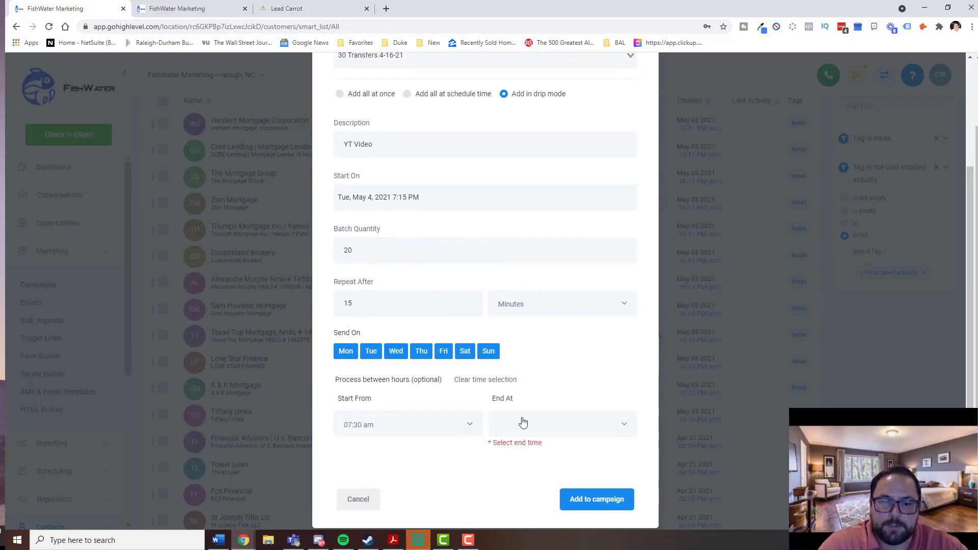
left_click(464, 424)
left_click(473, 447)
left_click(428, 450)
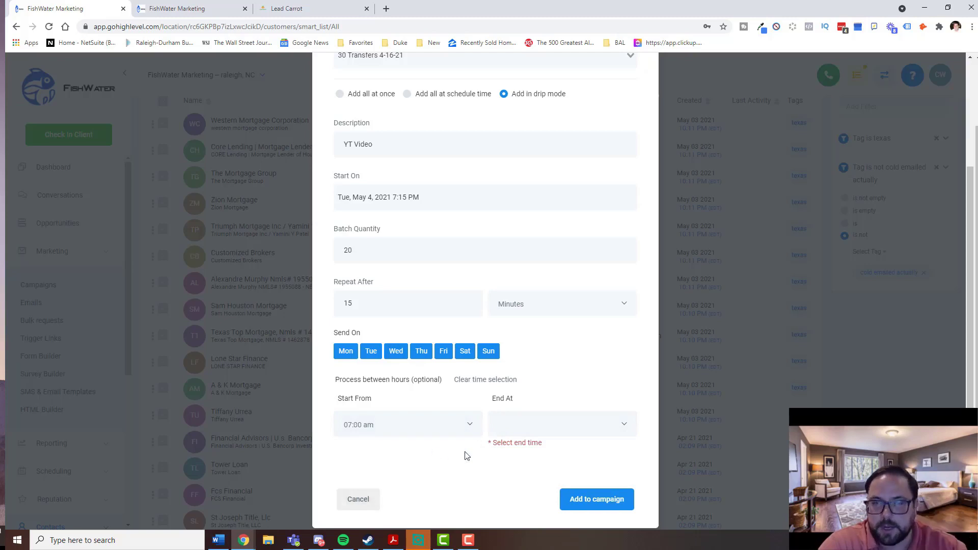
left_click(543, 432)
scroll(550, 453, "down", 5)
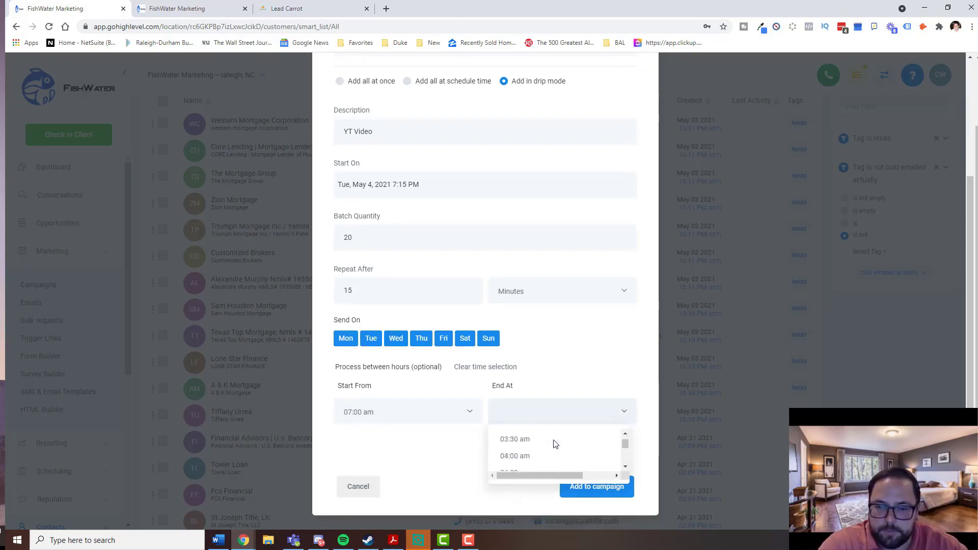
scroll(552, 451, "down", 10)
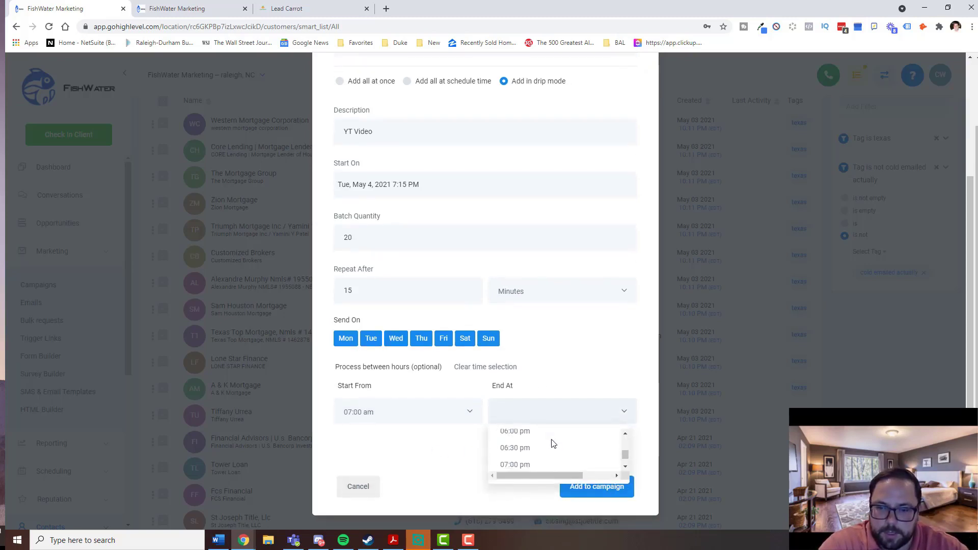
scroll(542, 448, "up", 3)
left_click(535, 453)
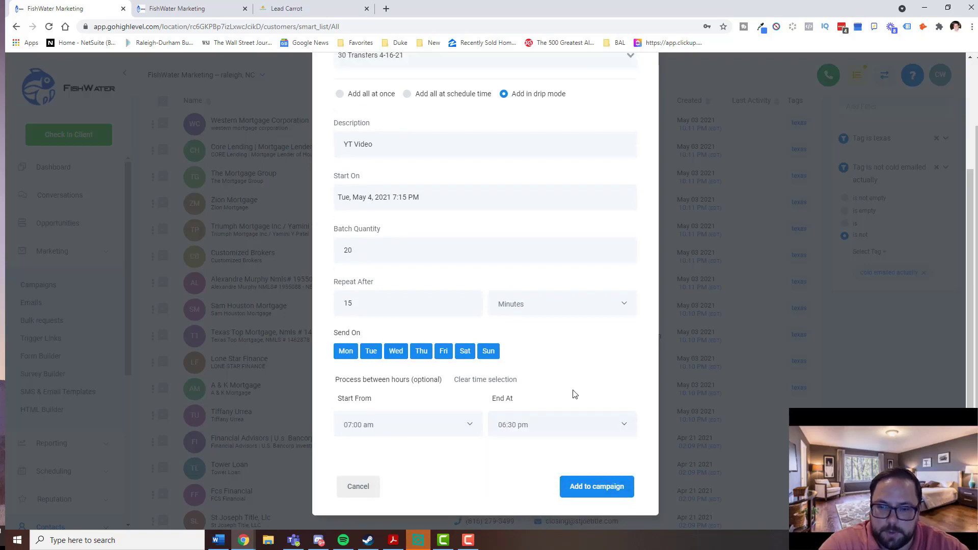
scroll(473, 314, "up", 3)
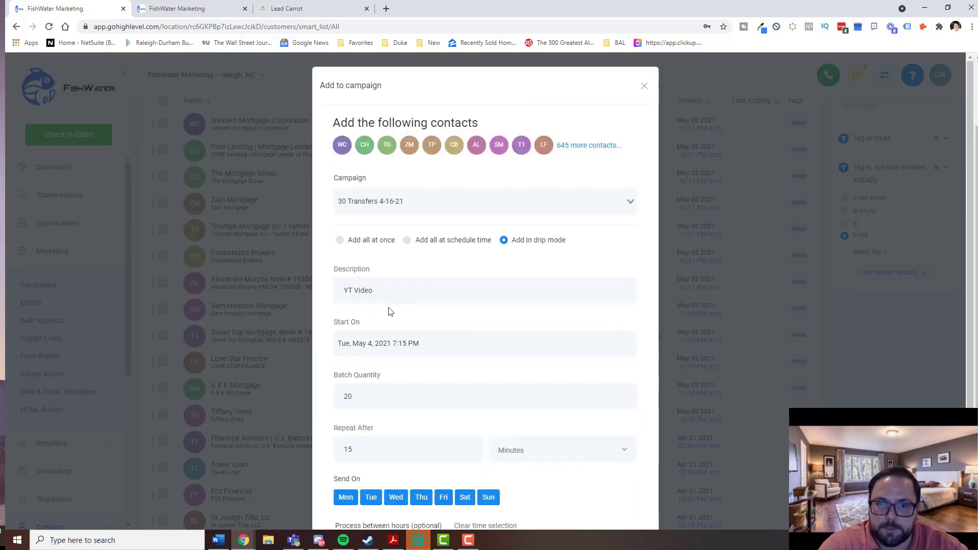
scroll(406, 338, "down", 3)
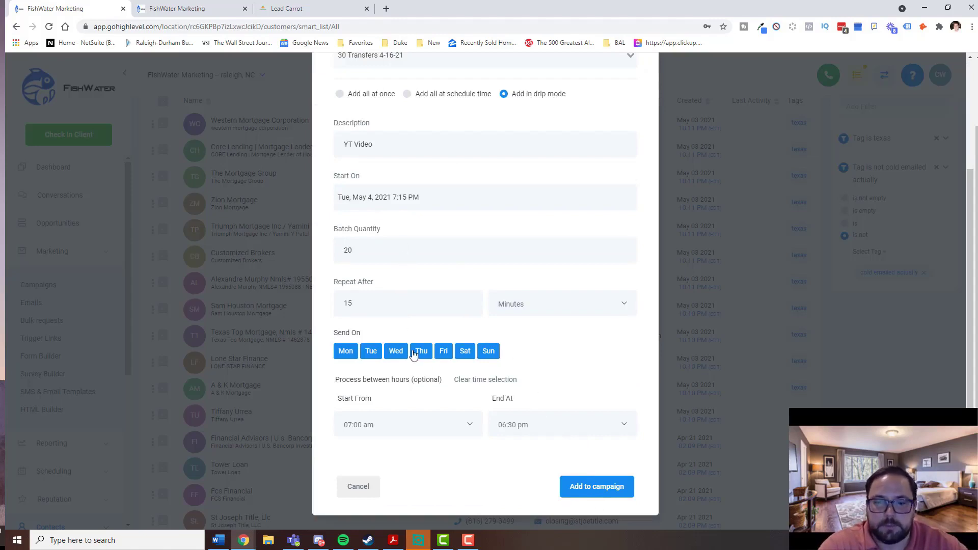
left_click(466, 353)
left_click(490, 351)
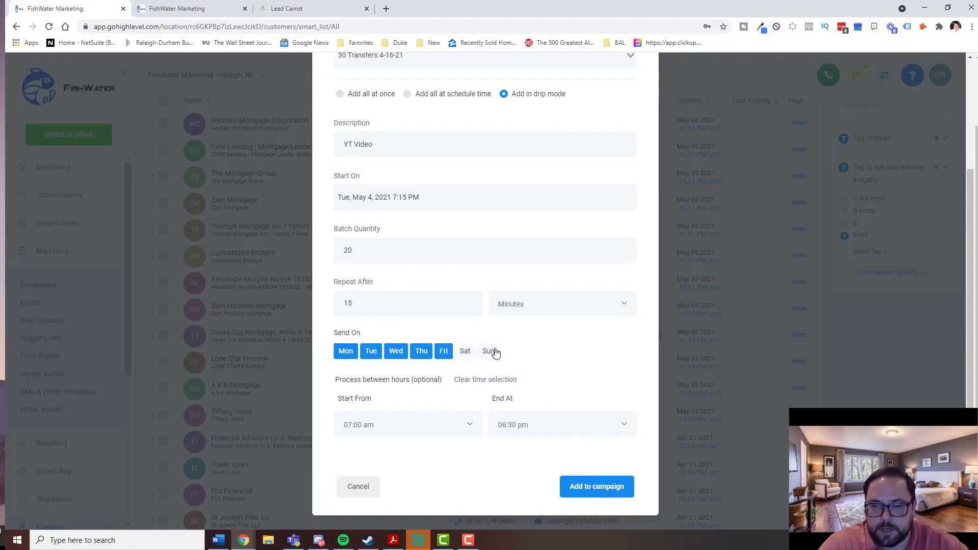
left_click(467, 353)
left_click(489, 352)
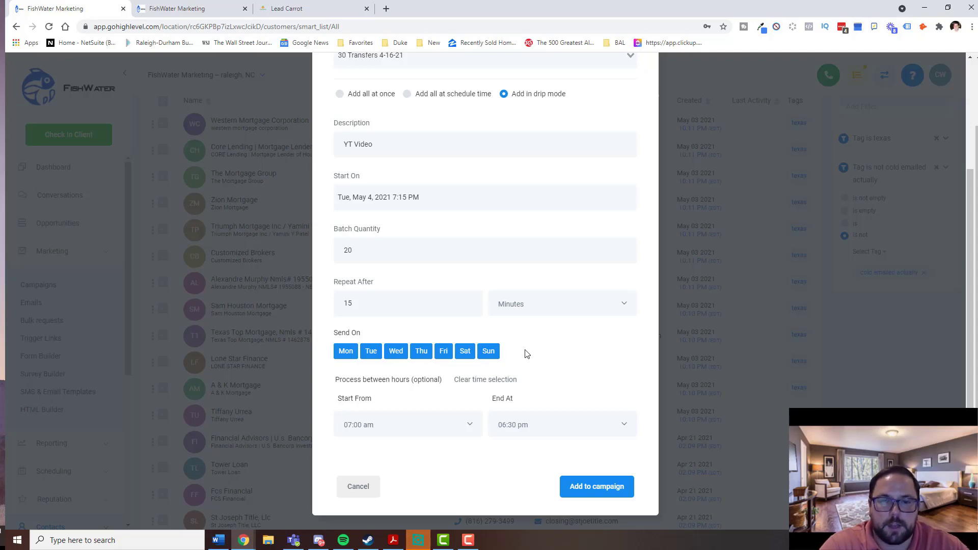
scroll(525, 349, "up", 3)
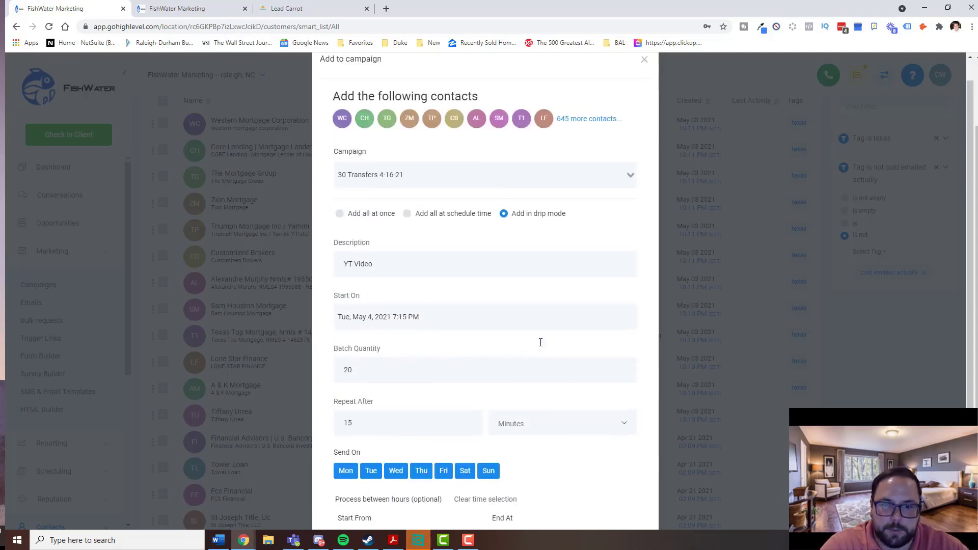
scroll(538, 326, "down", 3)
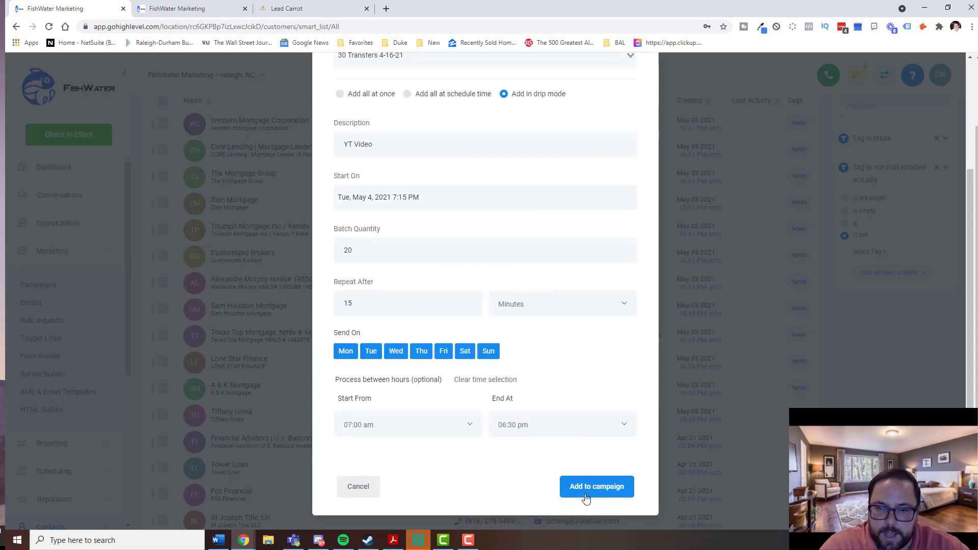
scroll(416, 280, "up", 3)
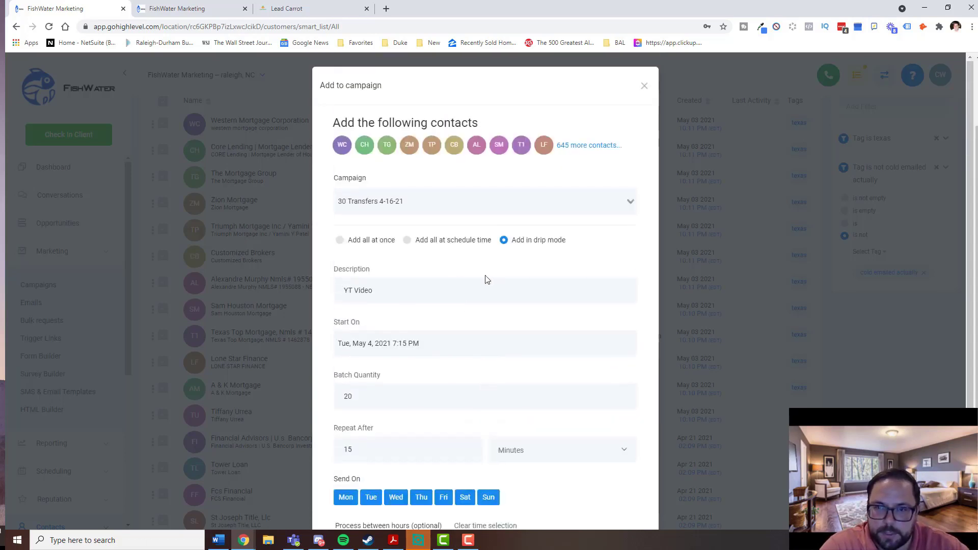
scroll(489, 281, "down", 3)
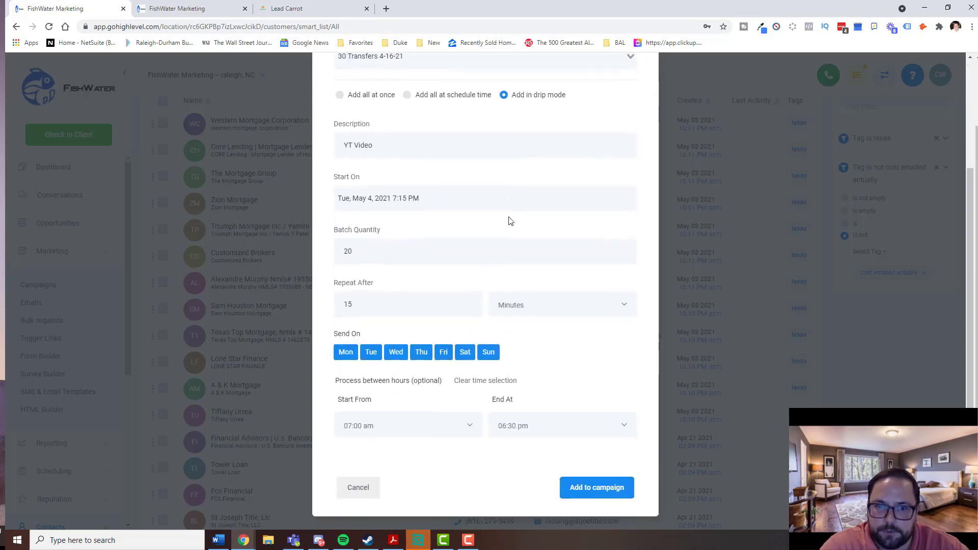
Schedule the 655 contacts into the drip campaign and dismiss the bulk-action confirmation
left_click(595, 489)
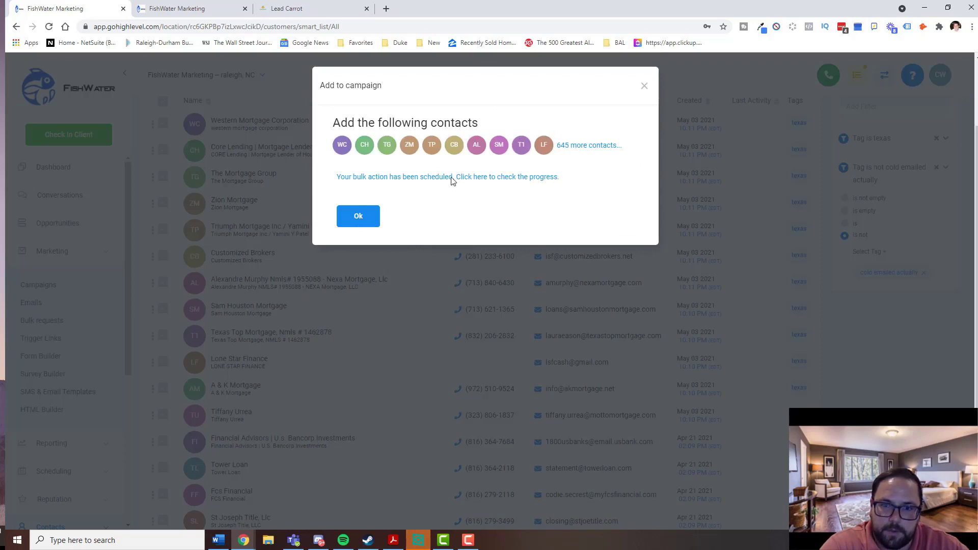
left_click(366, 219)
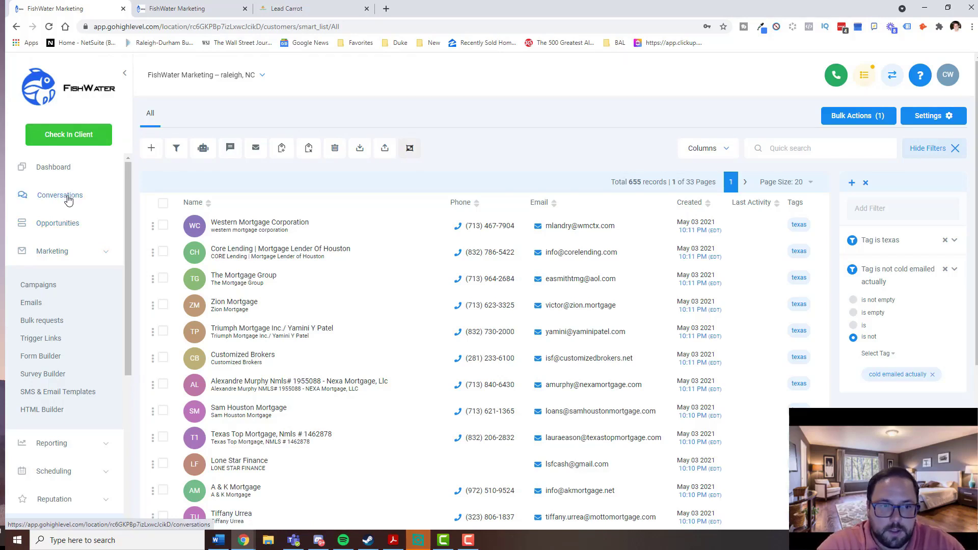
Open Conversations on the Recents tab and go to the lead's Stop-reply thread
left_click(87, 212)
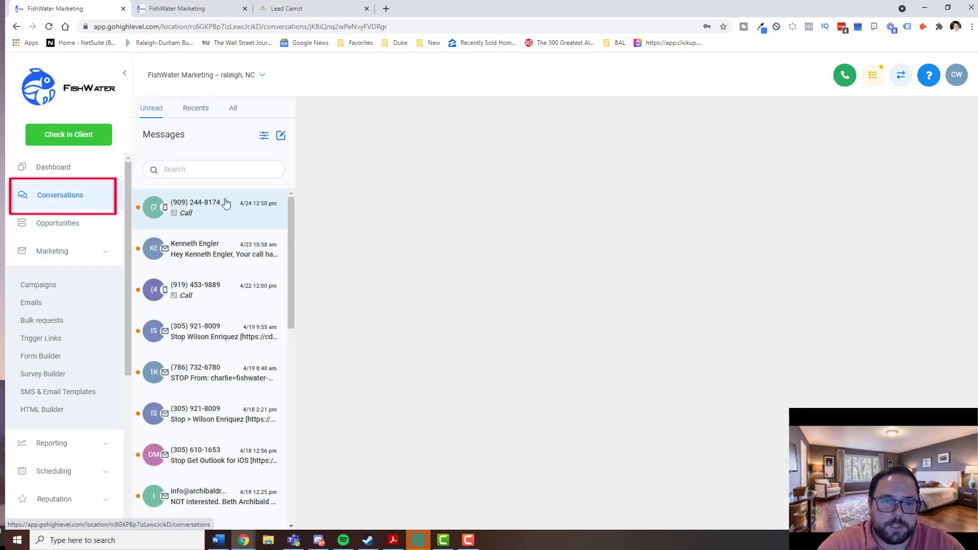
left_click(254, 211)
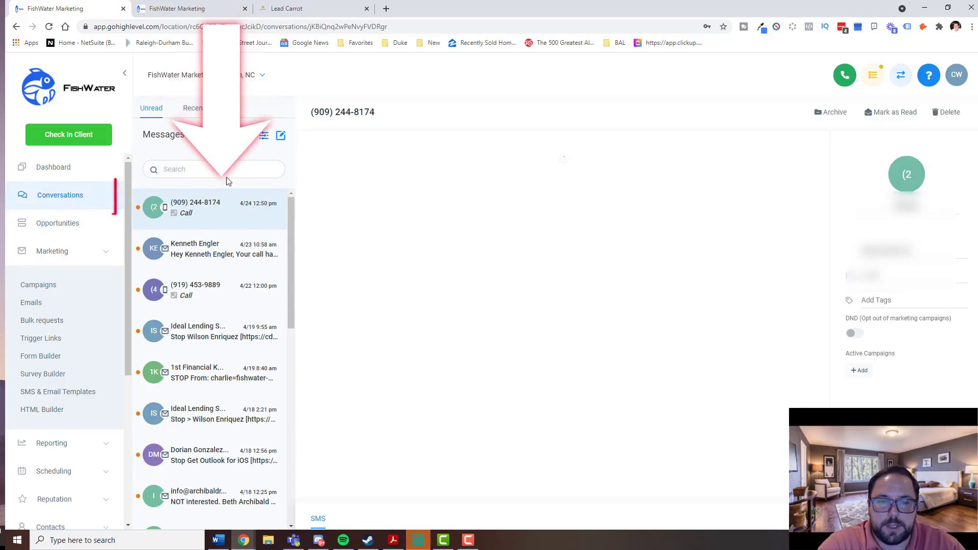
left_click(200, 109)
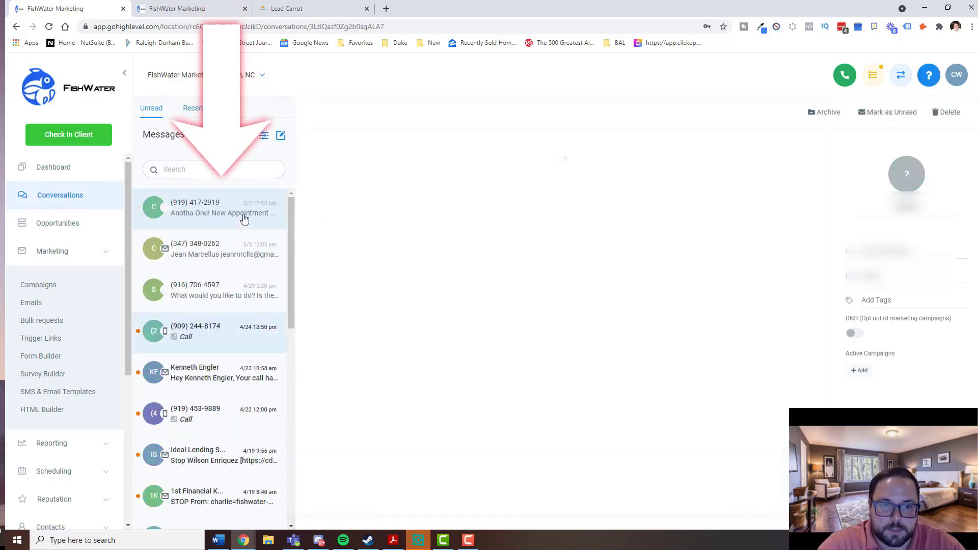
left_click(247, 213)
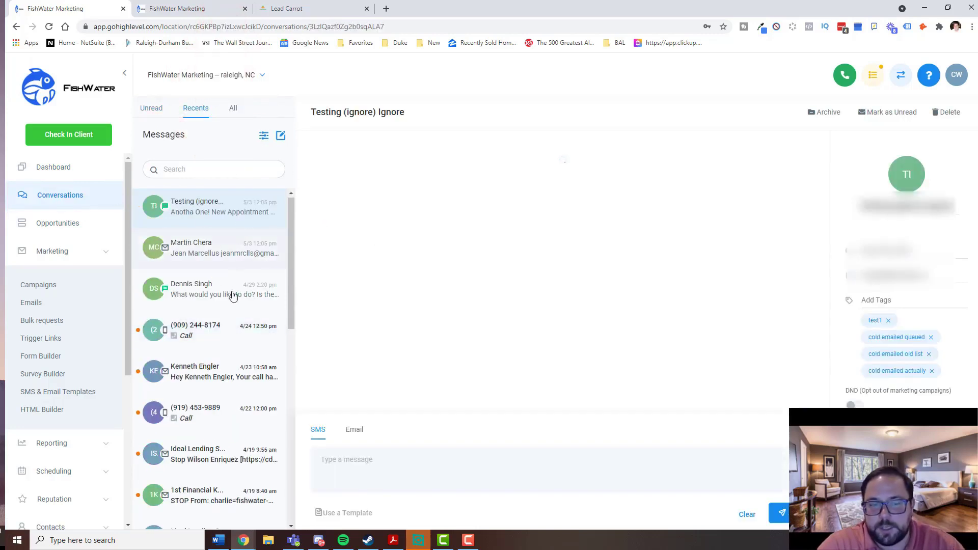
scroll(234, 344, "down", 4)
scroll(208, 402, "down", 1)
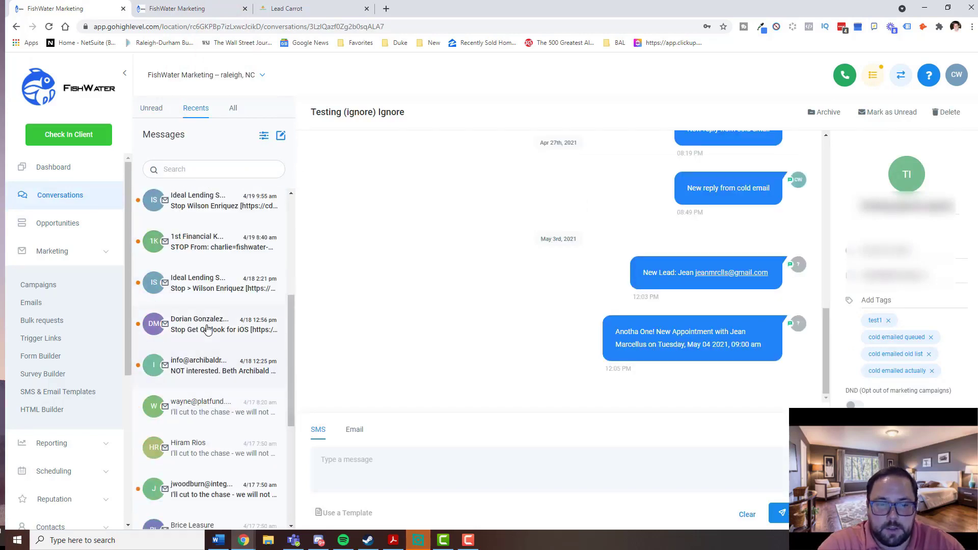
left_click(208, 328)
Expand the Apr 18 Stop reply and the earlier 30 Live Transfers cold email beneath it
scroll(463, 305, "down", 1)
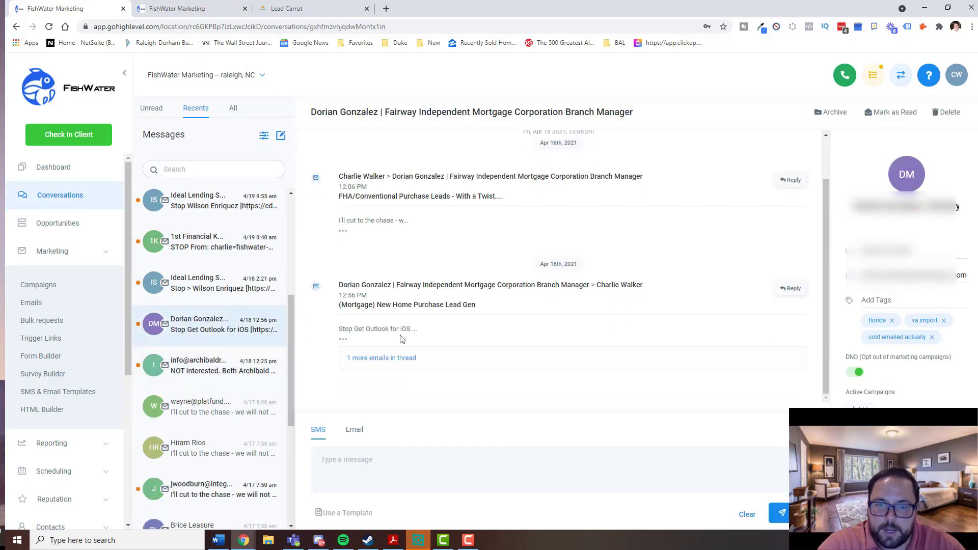
left_click(343, 342)
scroll(424, 340, "down", 5)
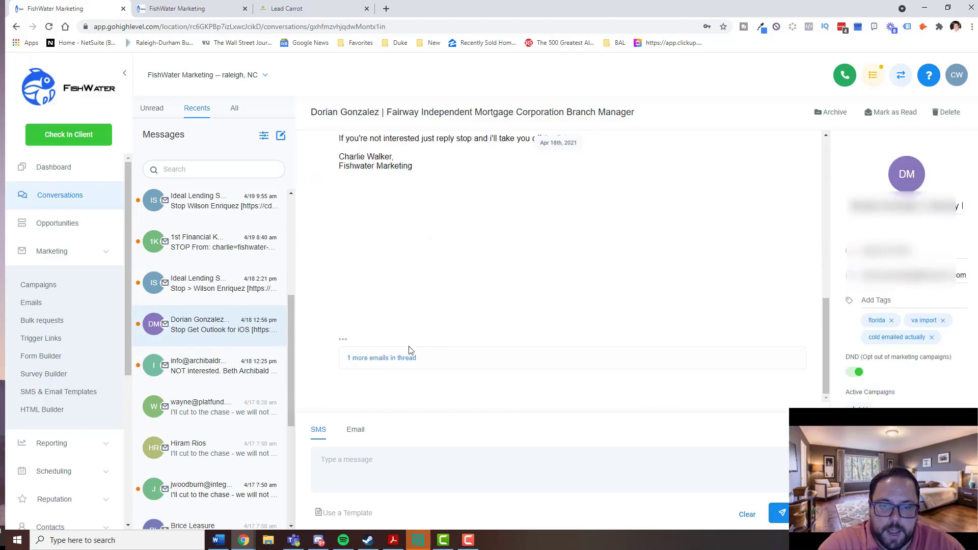
left_click(388, 358)
left_click(367, 357)
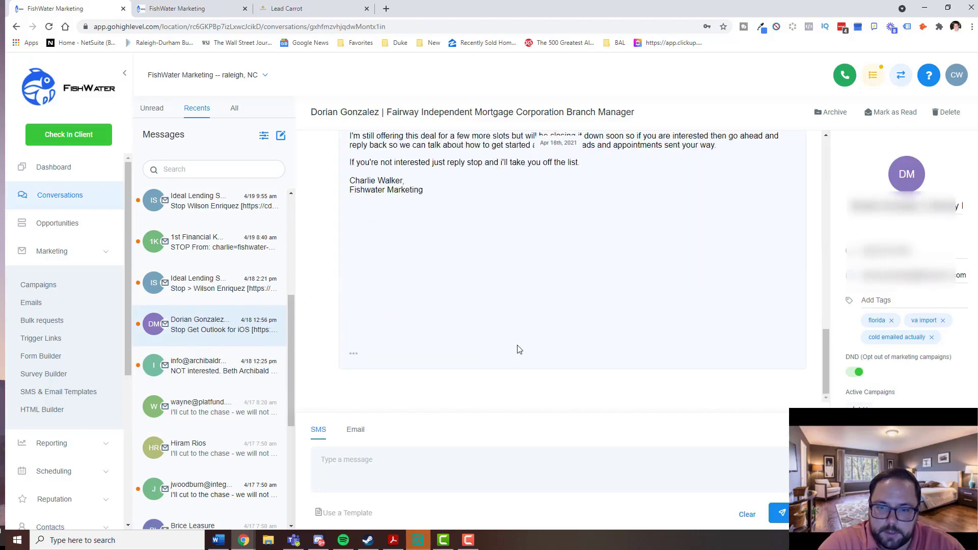
scroll(519, 349, "up", 5)
left_click_drag(340, 221, 599, 241)
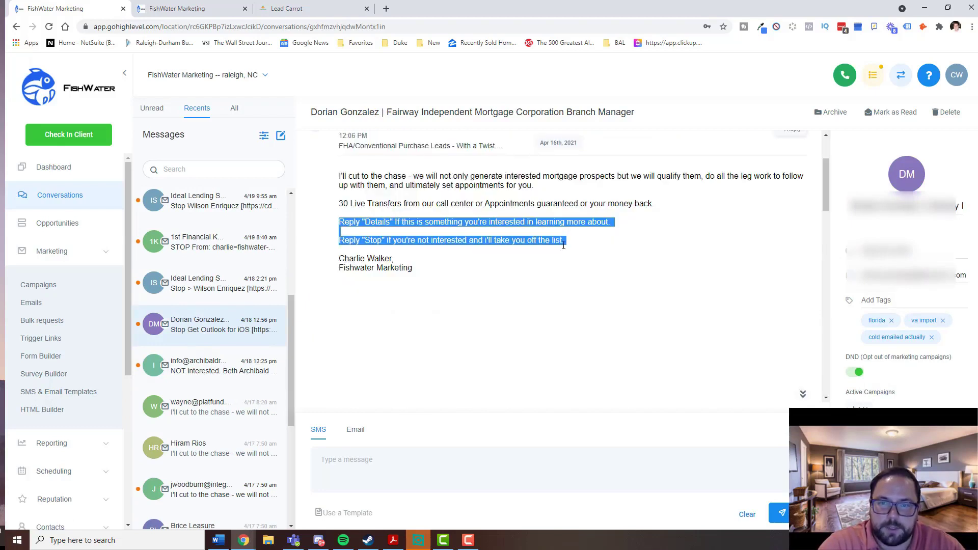
left_click(430, 243)
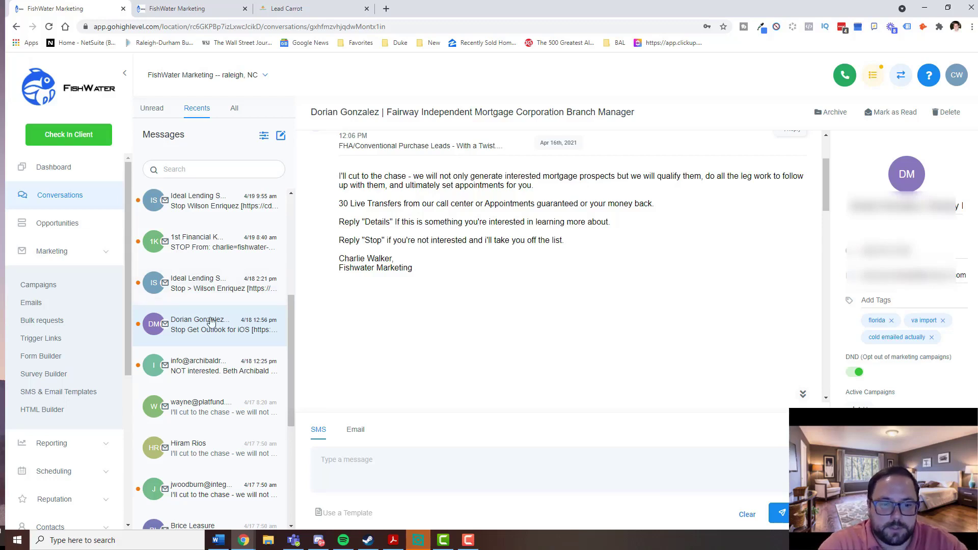
scroll(232, 306, "down", 1)
scroll(233, 275, "up", 3)
scroll(233, 276, "down", 2)
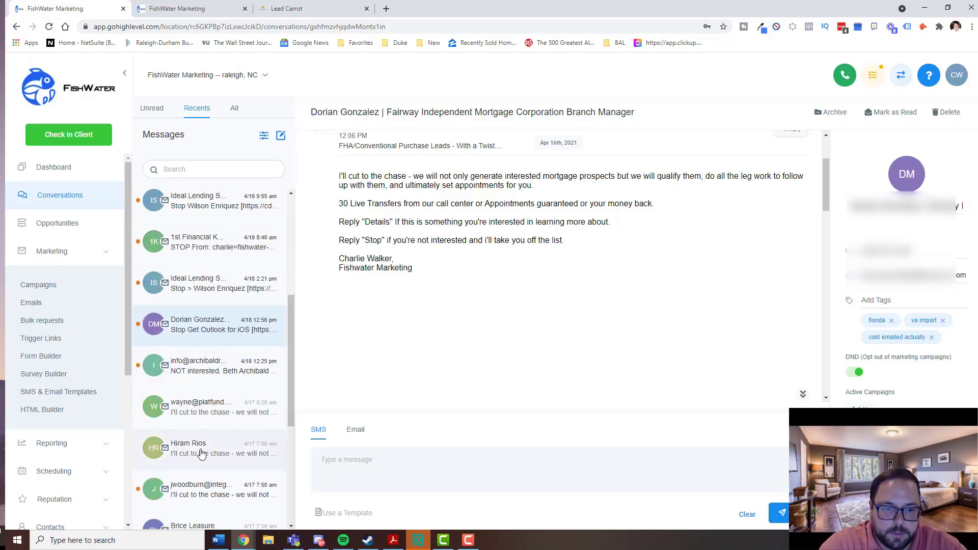
Open another lead's thread and expand the earlier email, call reminder and call-confirmation reply
left_click(202, 453)
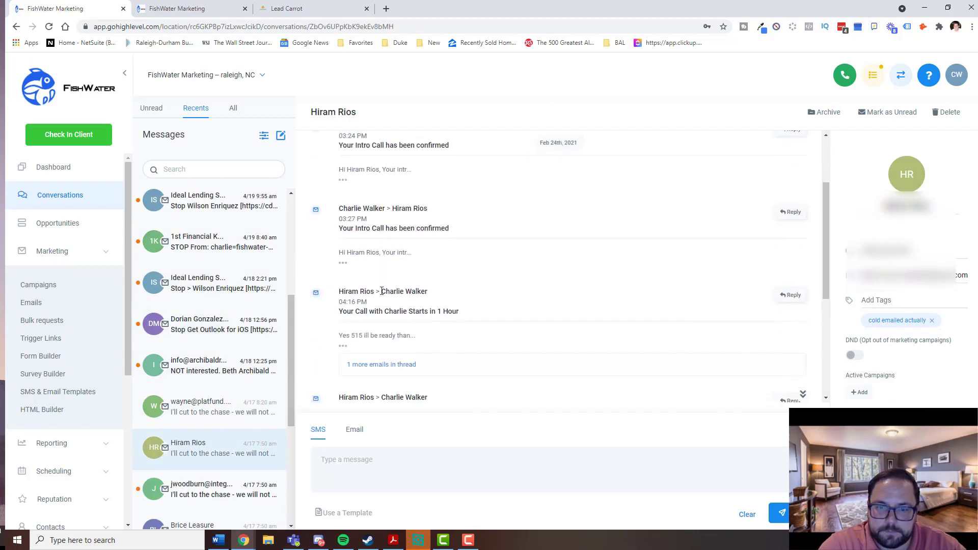
scroll(382, 291, "down", 2)
left_click(363, 265)
left_click(407, 266)
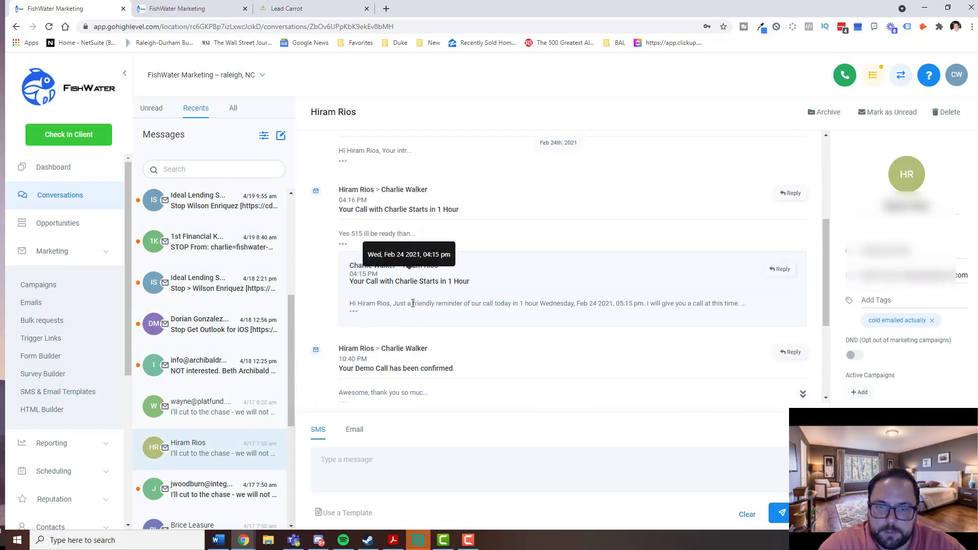
scroll(402, 315, "down", 1)
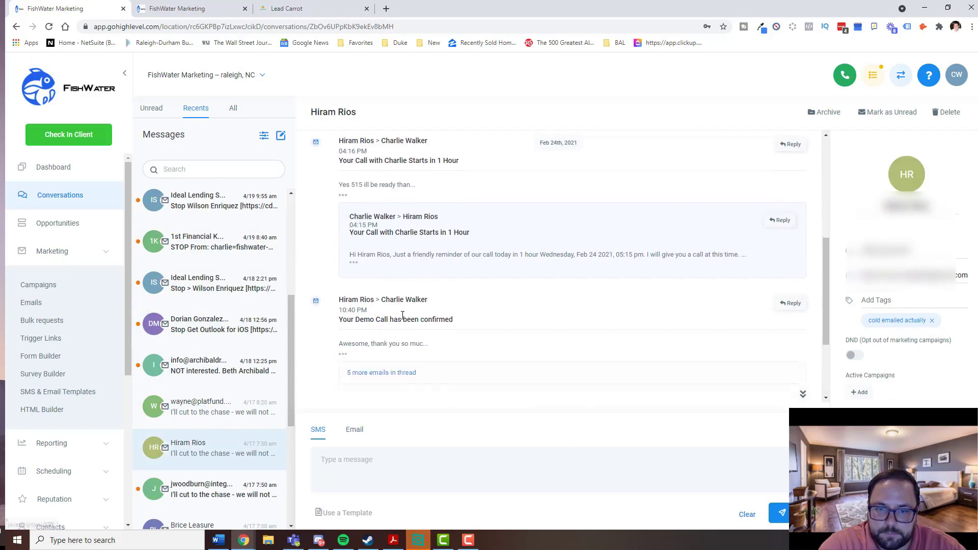
left_click(353, 262)
left_click(343, 195)
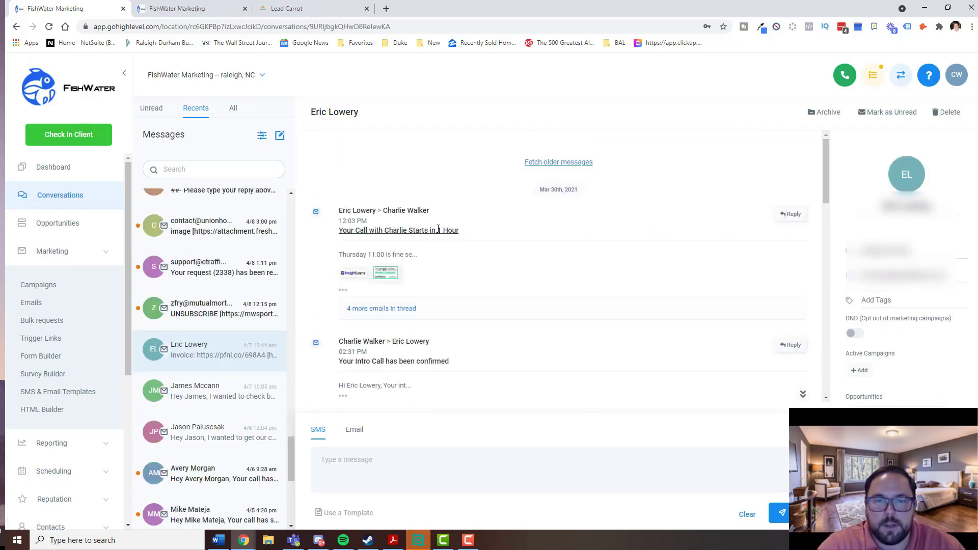
Reveal the four and then eight hidden emails in the thread and read through them
left_click(389, 309)
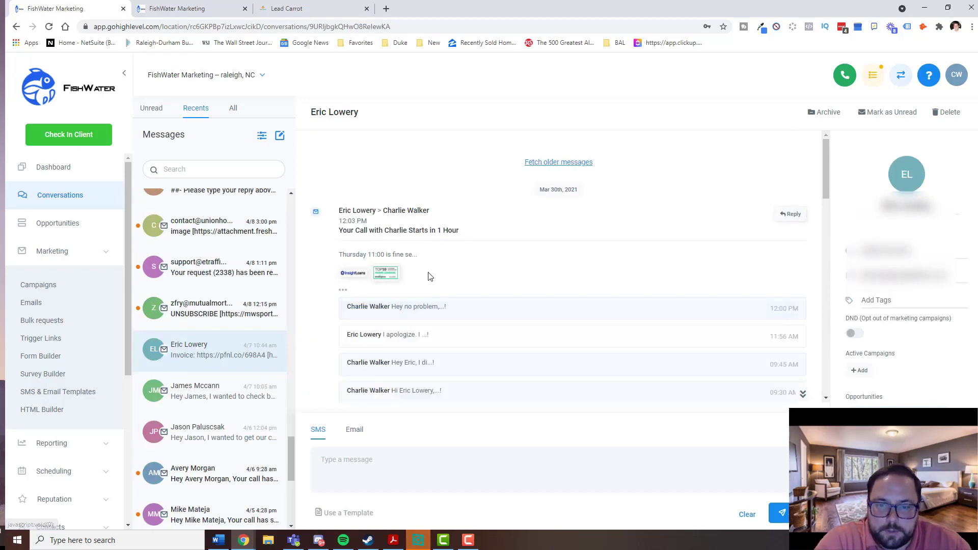
scroll(428, 305, "down", 1)
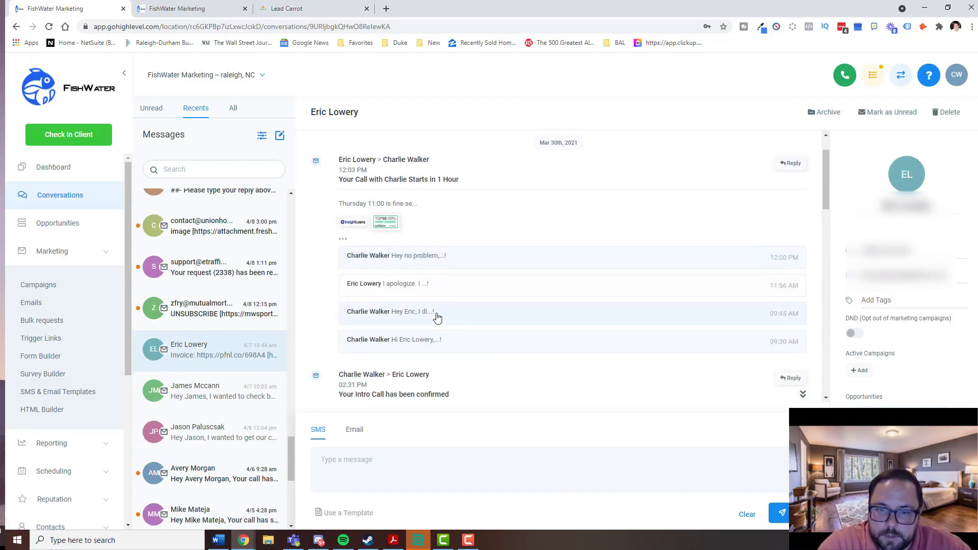
scroll(460, 331, "down", 2)
scroll(460, 328, "down", 4)
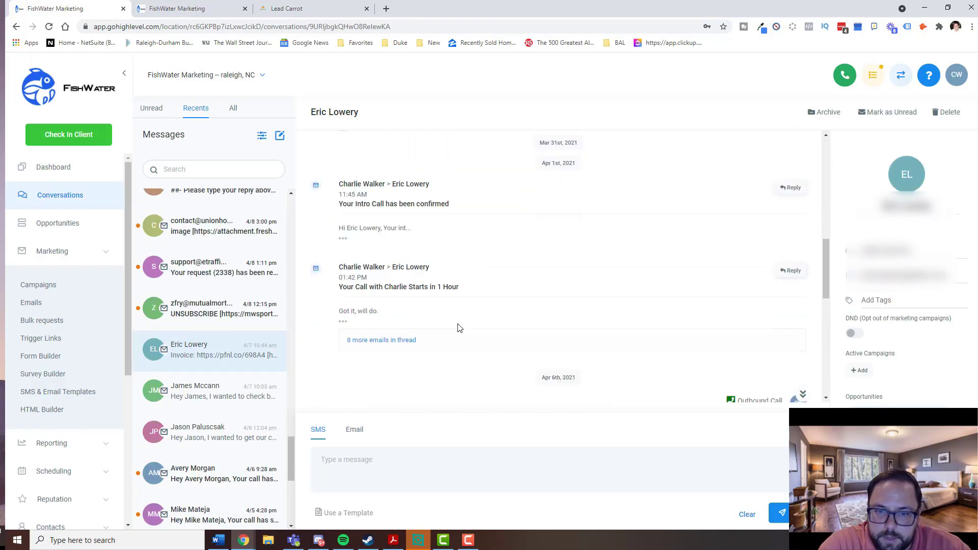
left_click(396, 350)
scroll(463, 331, "down", 5)
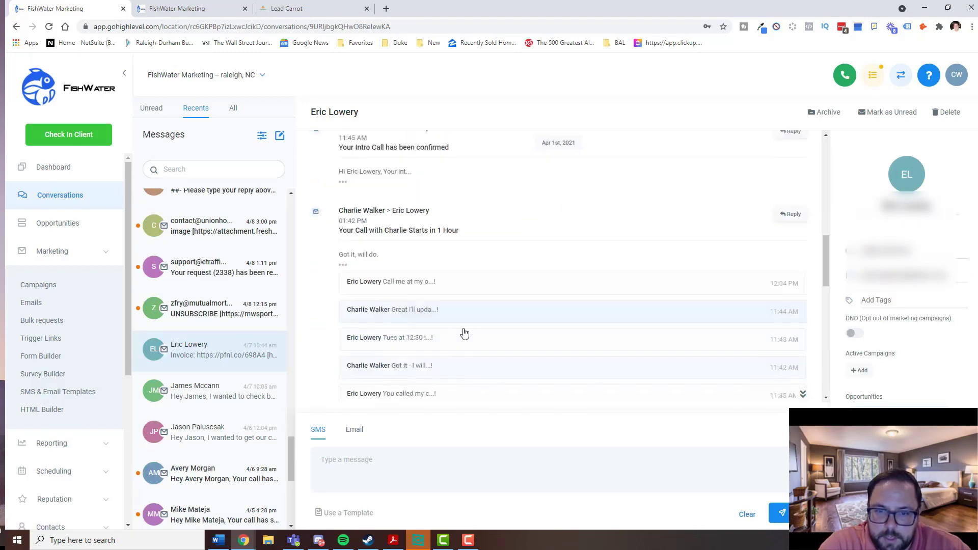
scroll(478, 323, "down", 3)
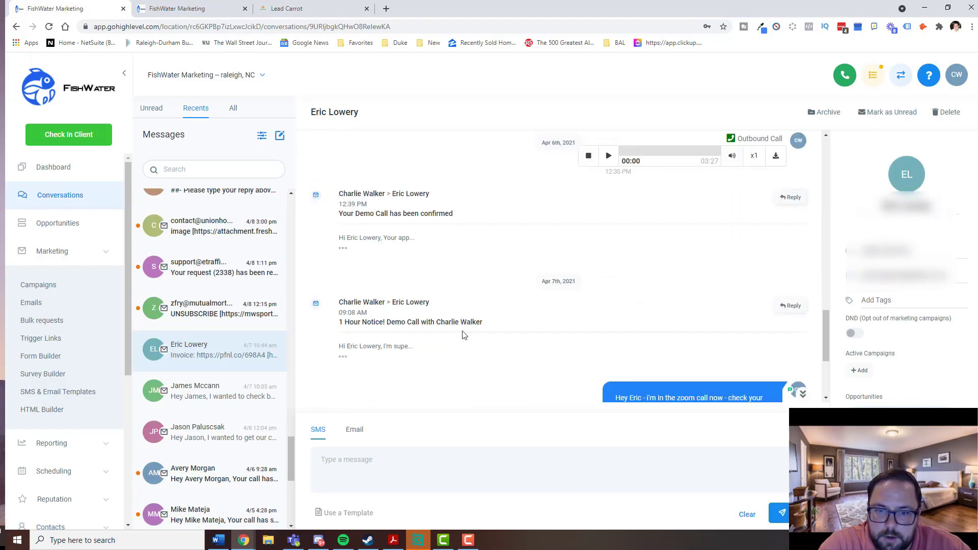
scroll(462, 337, "up", 10)
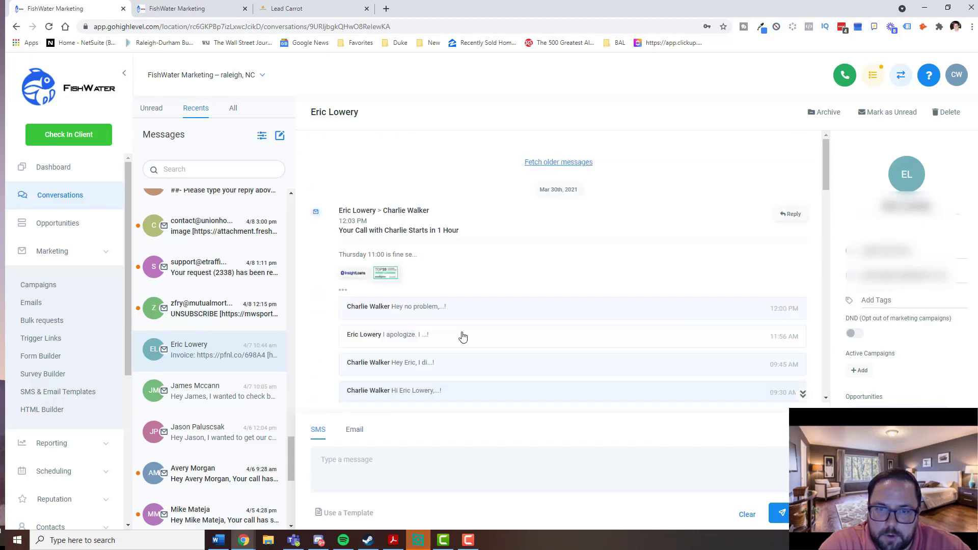
scroll(434, 291, "down", 3)
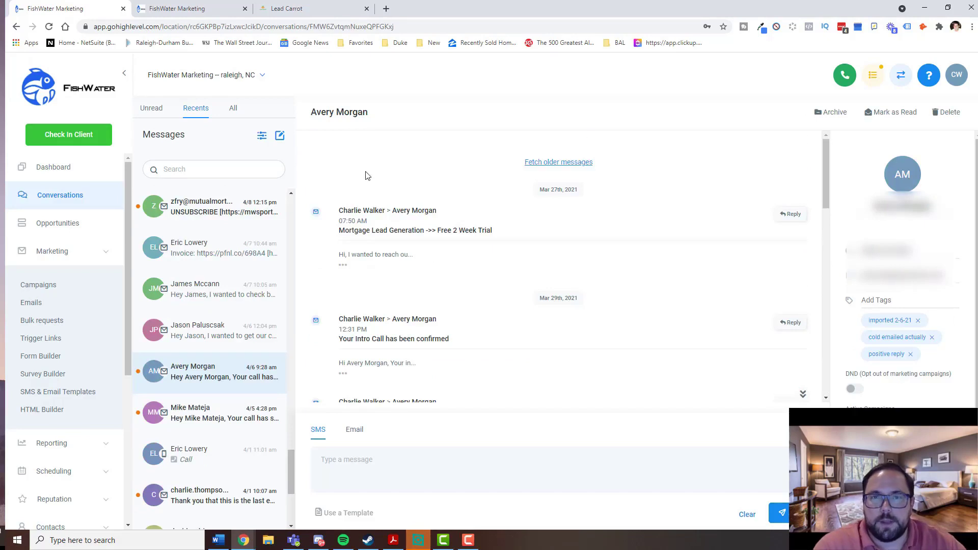
Expand and read the first cold email and the lead's correction reply
left_click(355, 265)
scroll(438, 239, "down", 1)
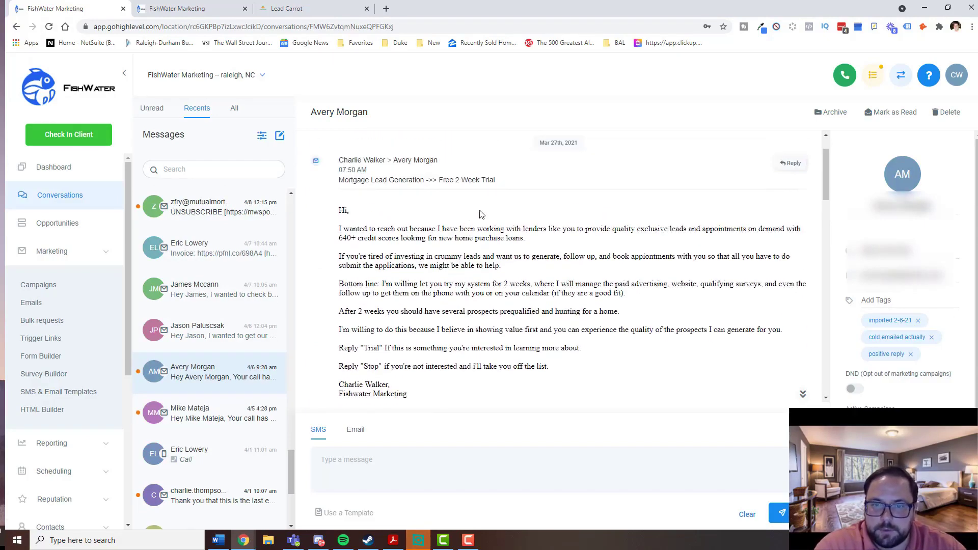
scroll(459, 209, "down", 2)
scroll(415, 227, "up", 2)
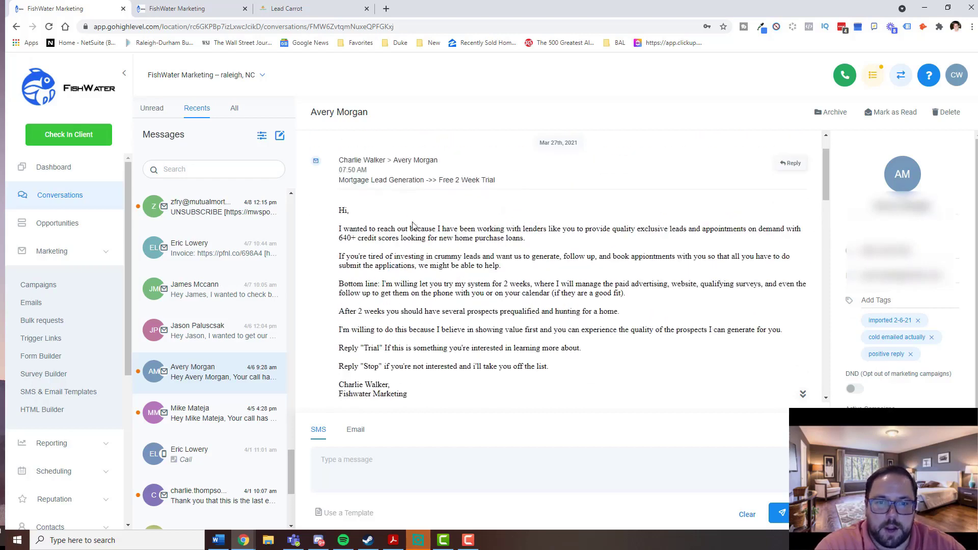
scroll(416, 225, "down", 4)
scroll(415, 205, "down", 4)
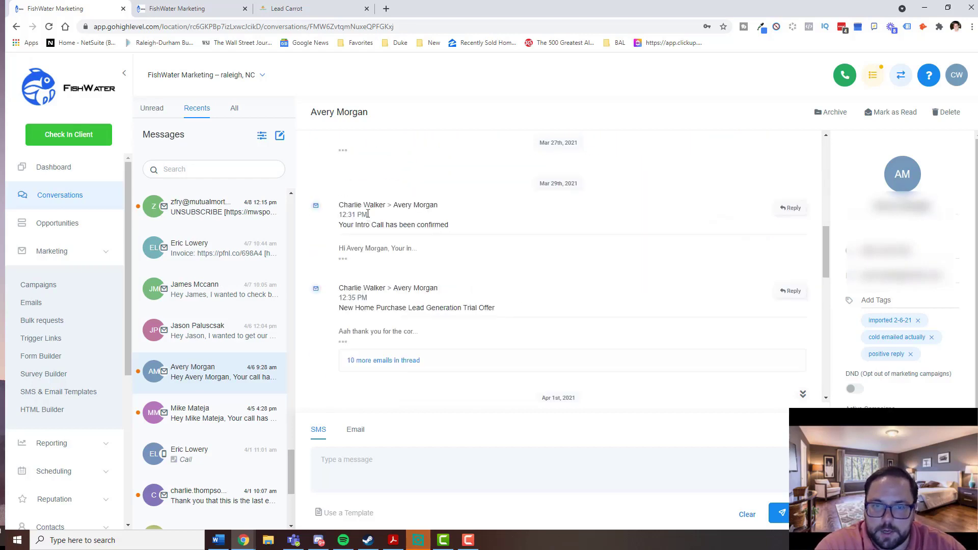
scroll(383, 257, "up", 3)
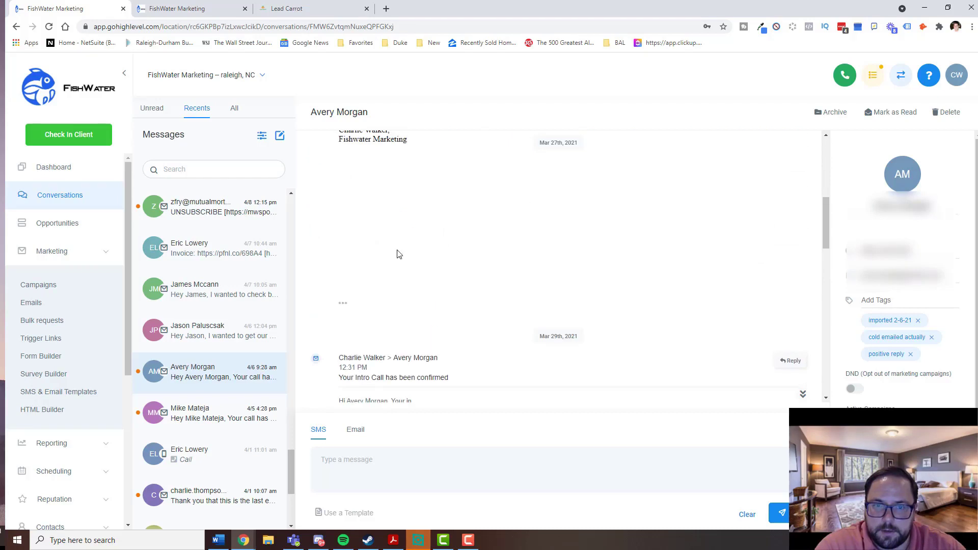
scroll(397, 253, "down", 4)
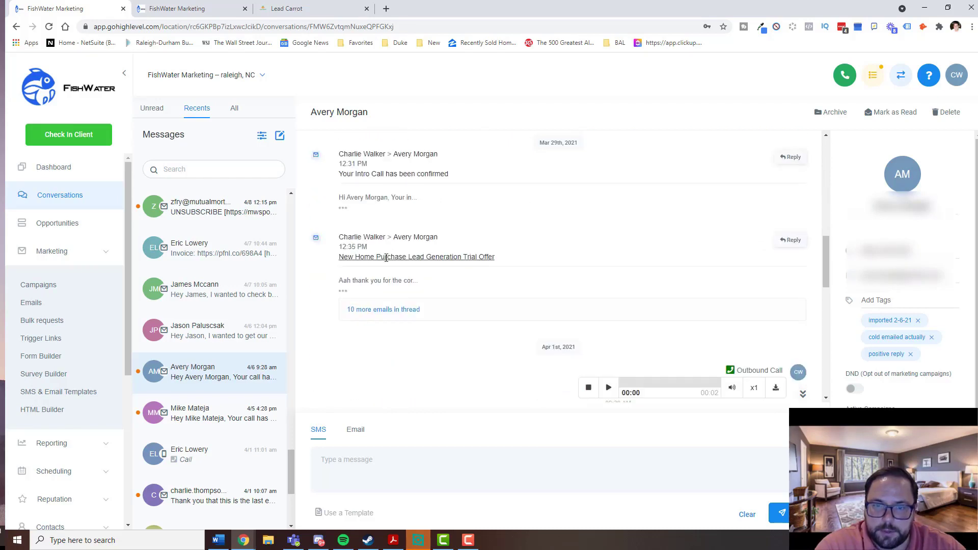
left_click(343, 293)
scroll(402, 282, "down", 2)
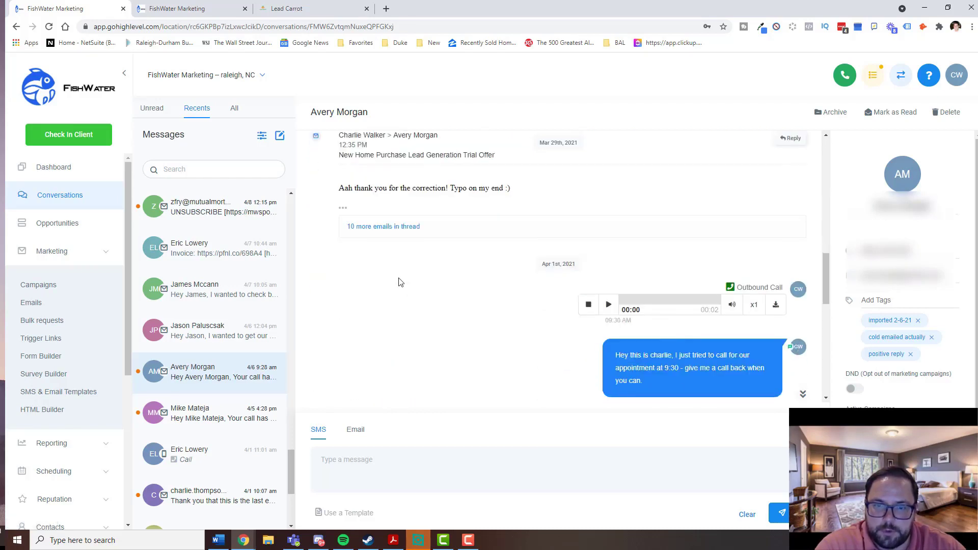
Reveal the ten hidden emails as full message cards and read through the trial-offer exchange
left_click(402, 227)
scroll(509, 275, "down", 3)
scroll(415, 336, "up", 4)
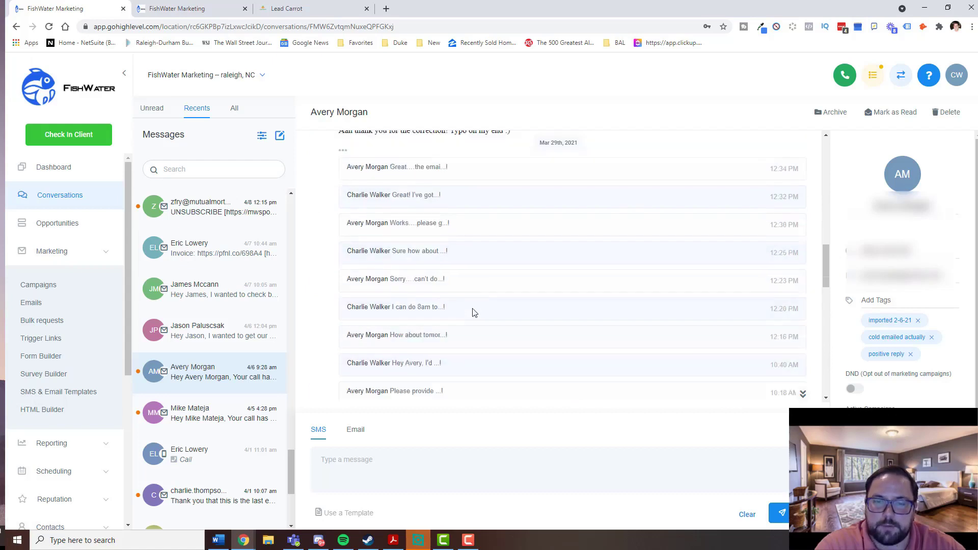
scroll(400, 241, "down", 3)
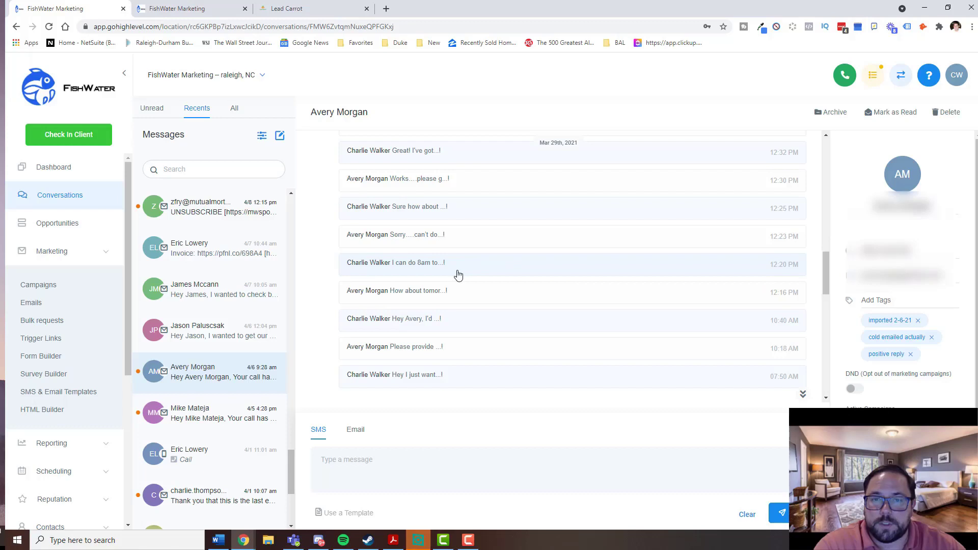
scroll(458, 285, "down", 2)
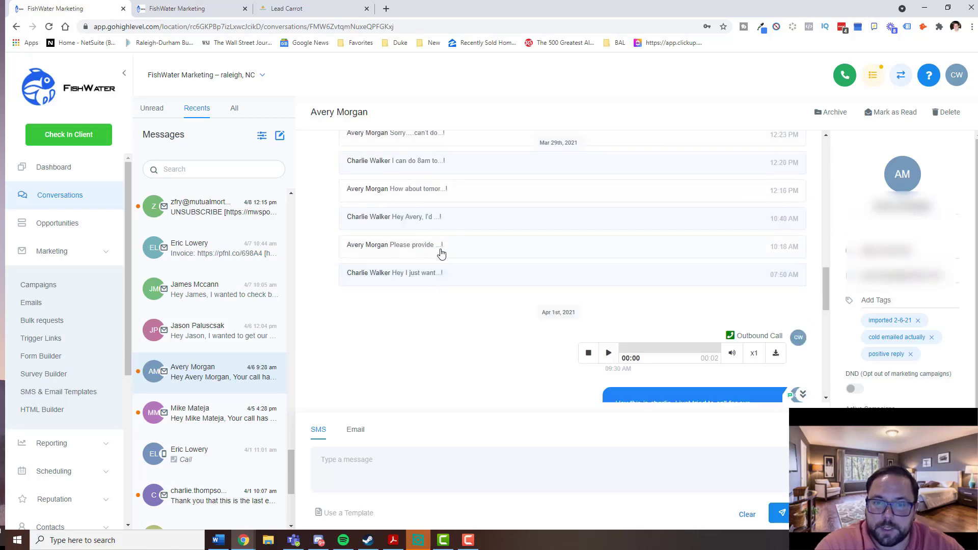
left_click(439, 275)
scroll(461, 239, "up", 3)
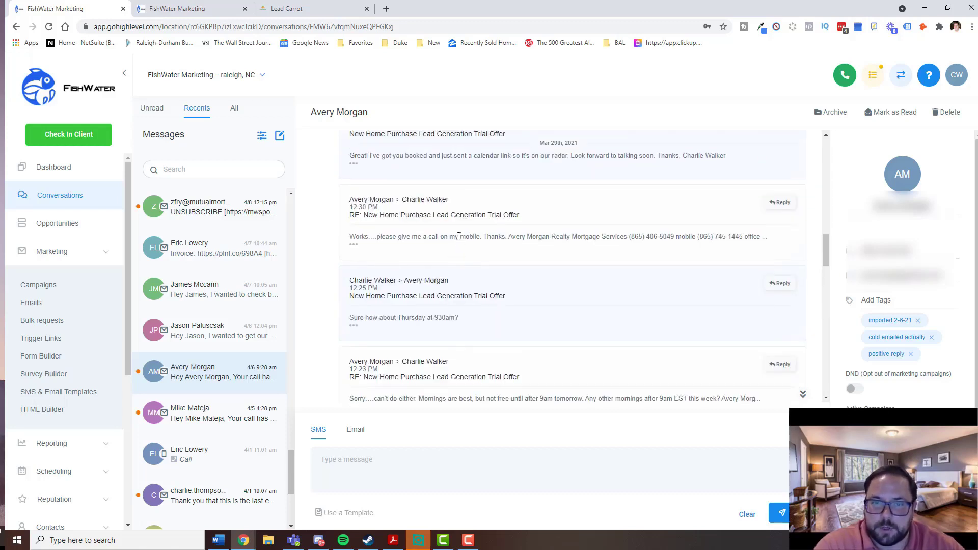
scroll(473, 293, "down", 5)
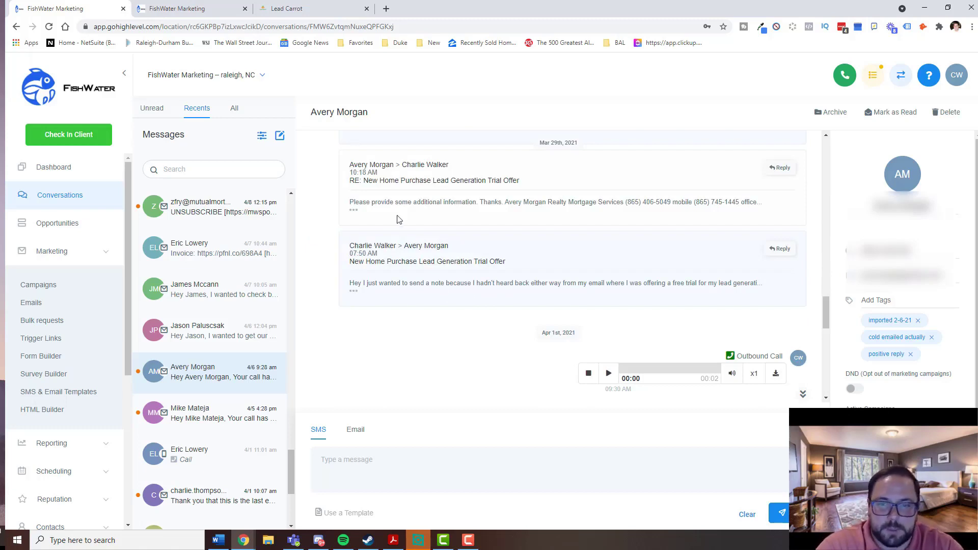
scroll(428, 219, "up", 2)
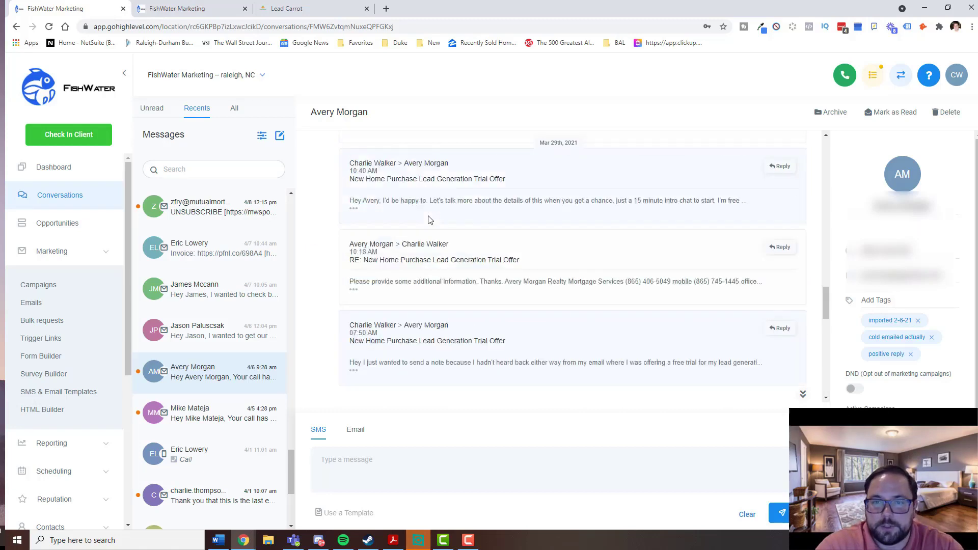
scroll(427, 220, "up", 3)
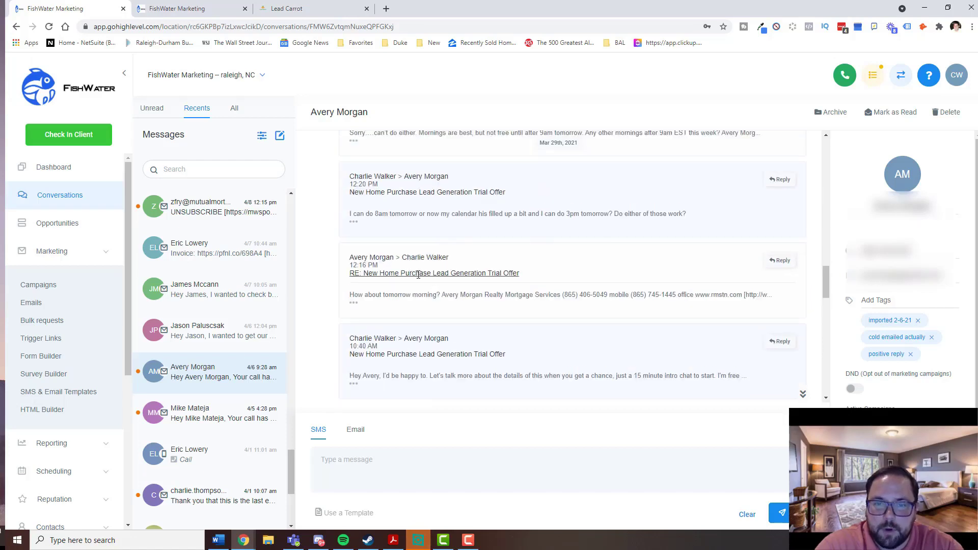
scroll(418, 275, "up", 2)
scroll(402, 245, "up", 3)
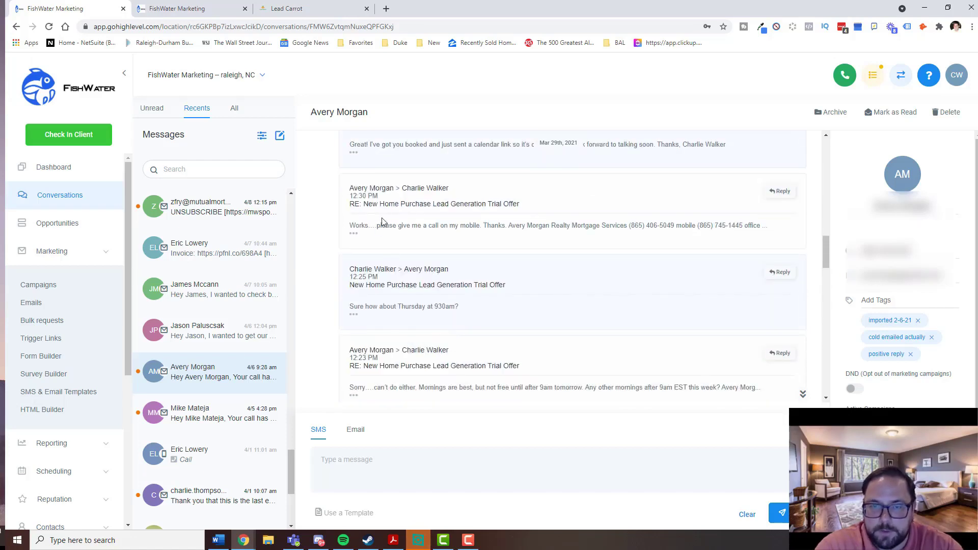
scroll(383, 221, "up", 2)
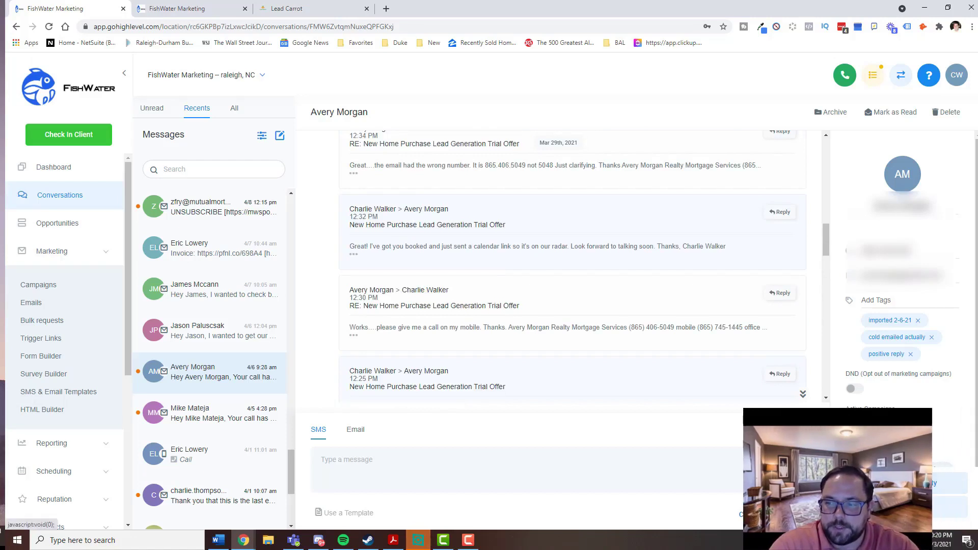
scroll(922, 448, "down", 1)
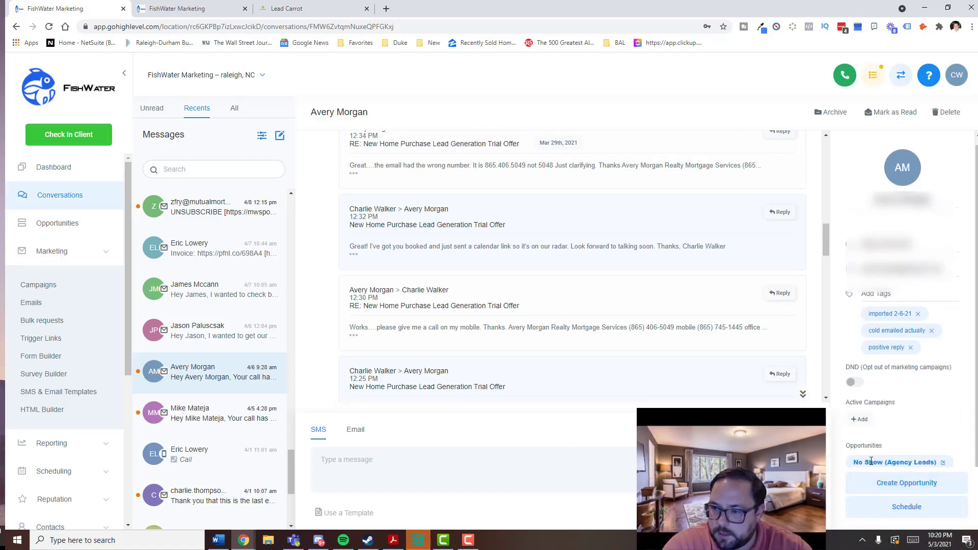
left_click_drag(870, 460, 926, 458)
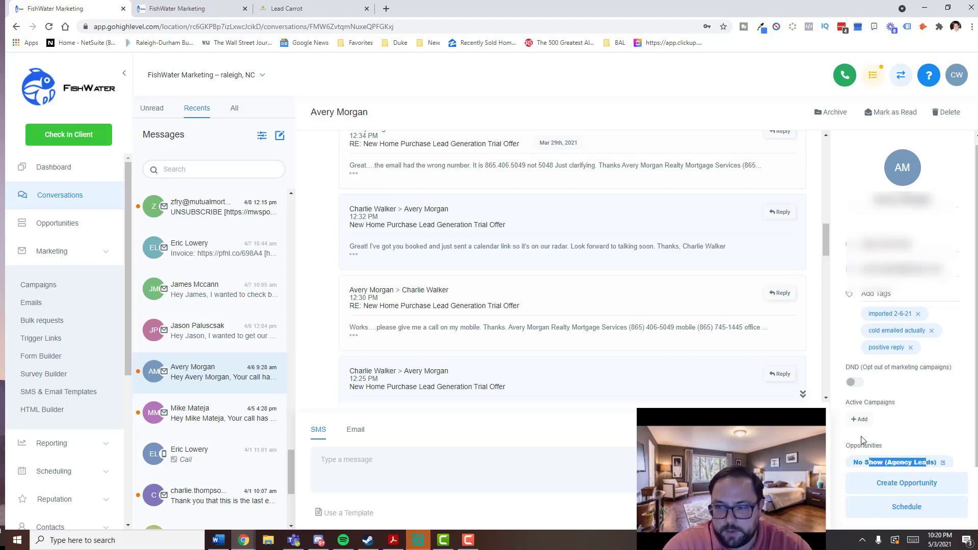
left_click(882, 479)
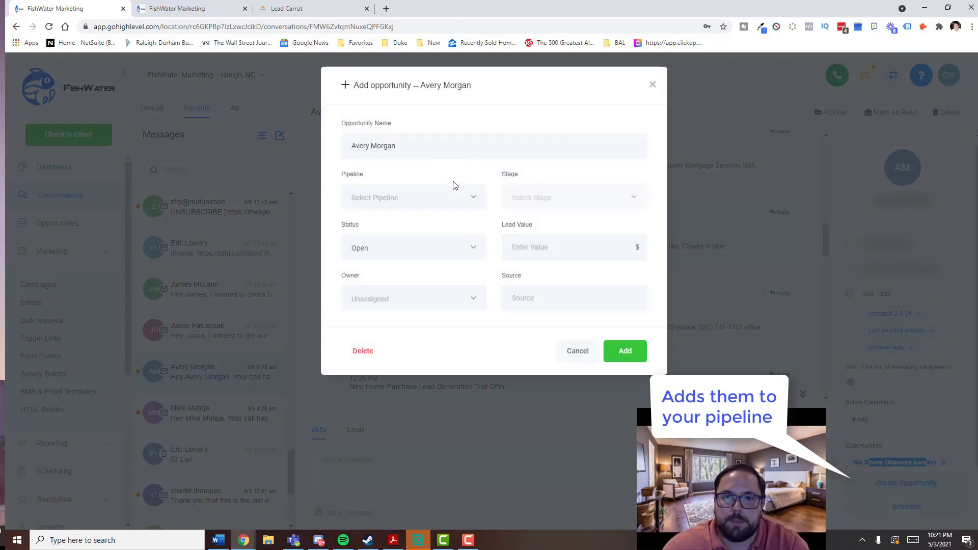
left_click(652, 86)
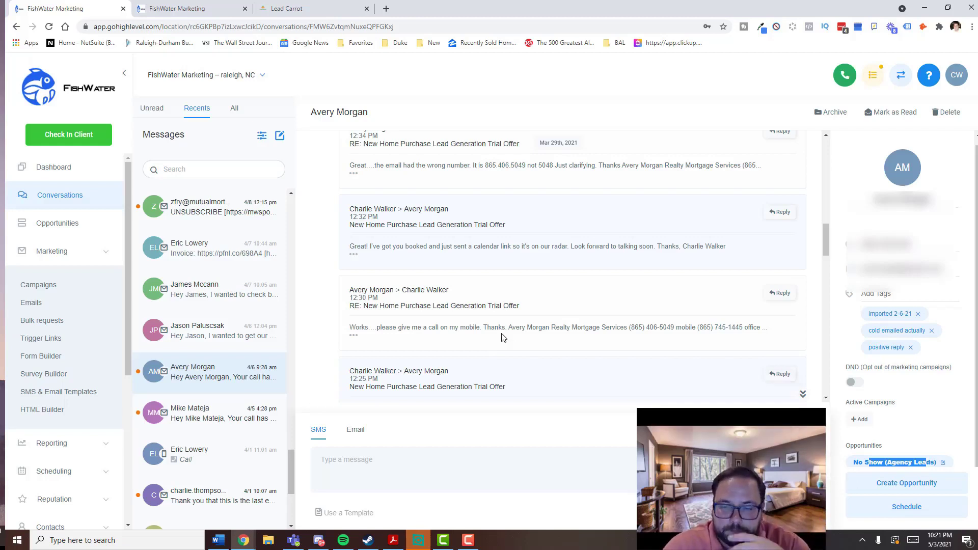
In the lead's appointment form, pick the Intro Call calendar and 09:30 am slot, then review fields
scroll(502, 337, "up", 5)
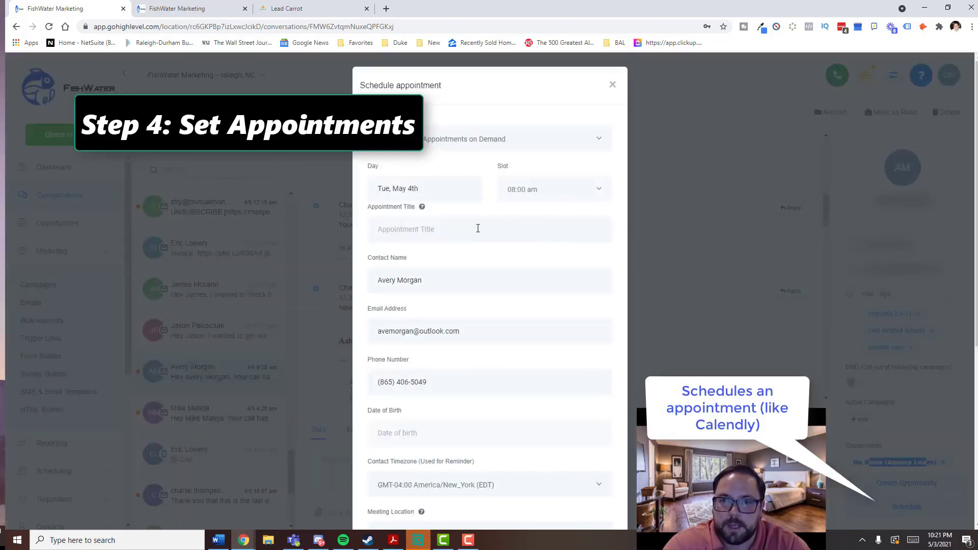
left_click(479, 146)
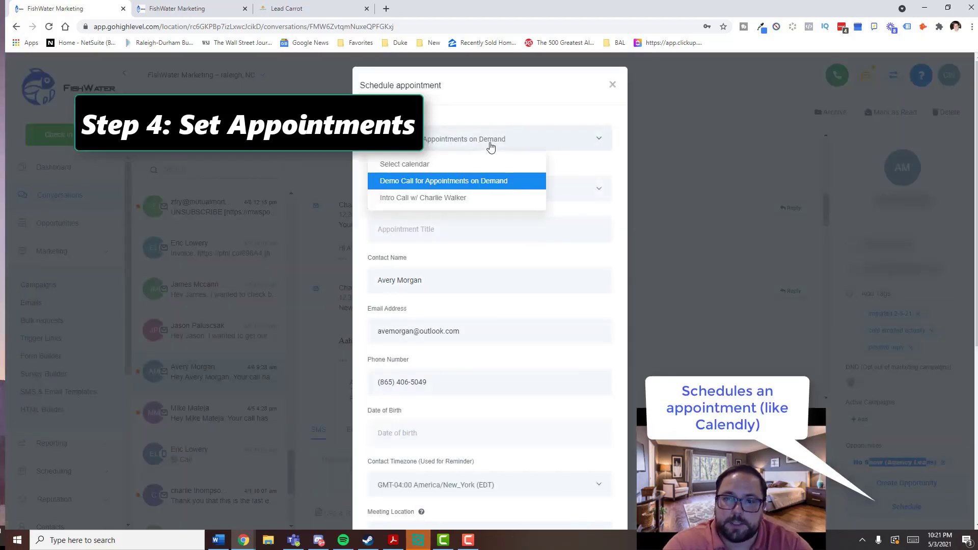
left_click(432, 199)
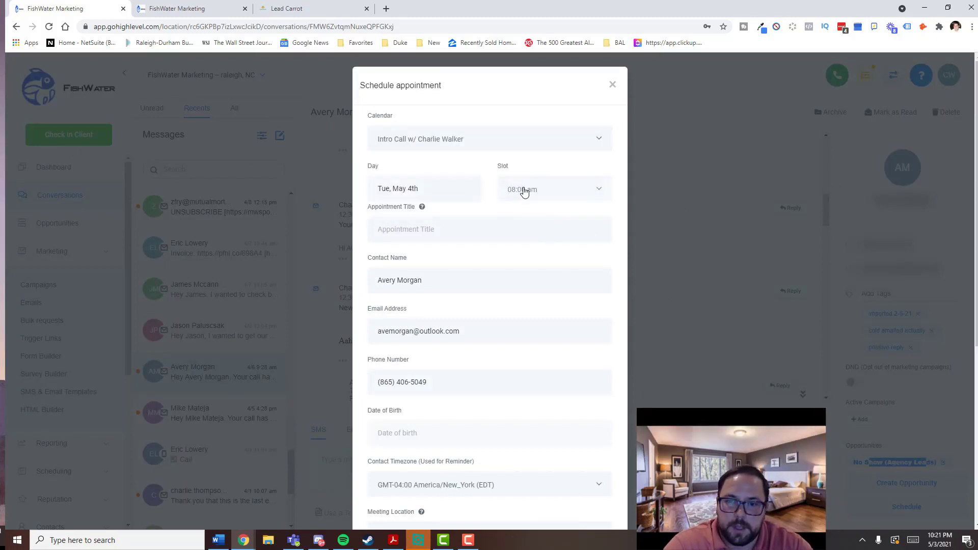
left_click(559, 198)
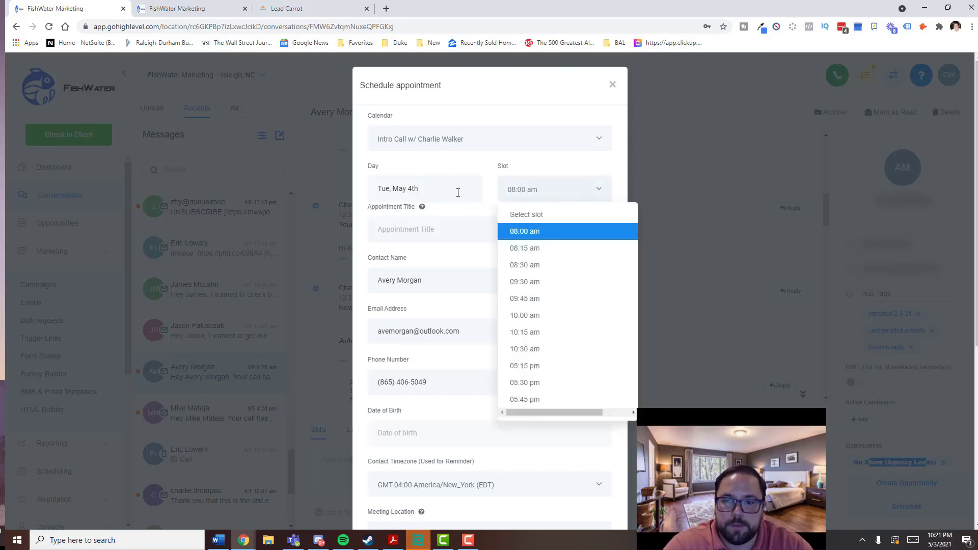
left_click(529, 283)
scroll(458, 305, "down", 5)
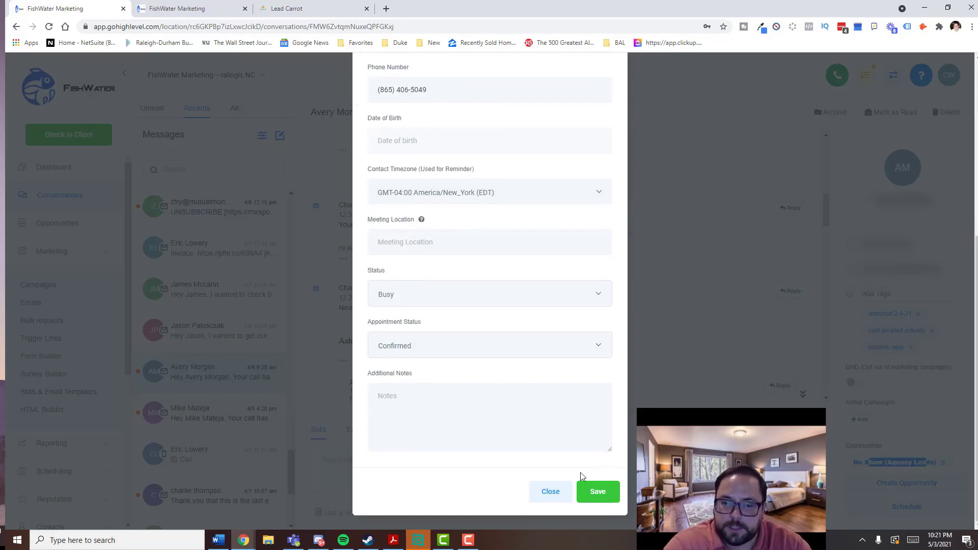
scroll(529, 387, "up", 6)
scroll(560, 426, "down", 5)
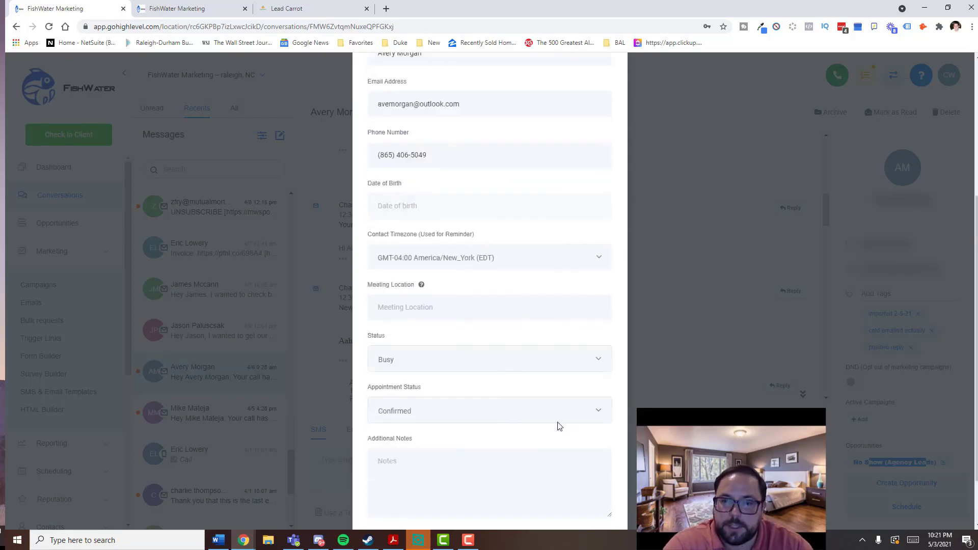
Close the appointment form and read the Intro Call confirmation email for Thursday, Apr 01 2021, 09:30 am
left_click(551, 526)
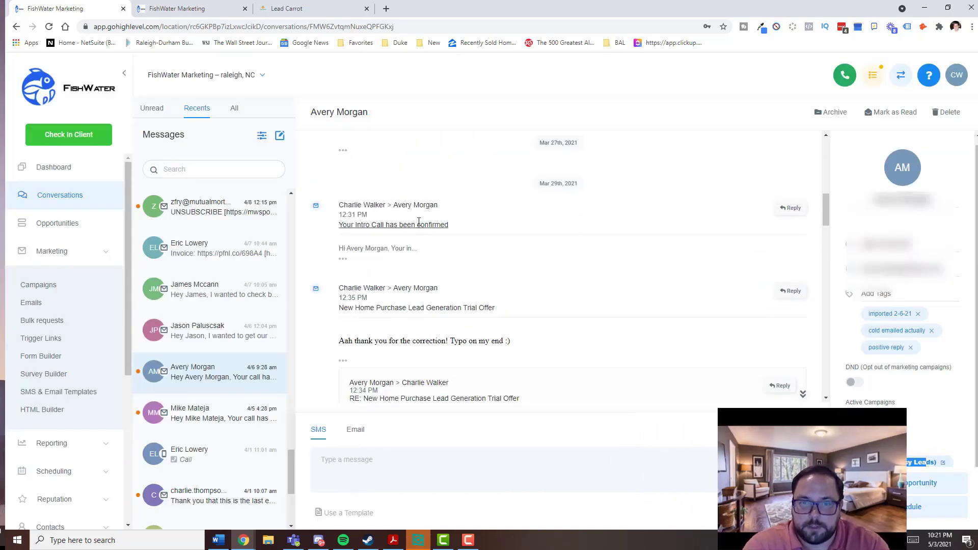
left_click(343, 260)
scroll(379, 216, "down", 1)
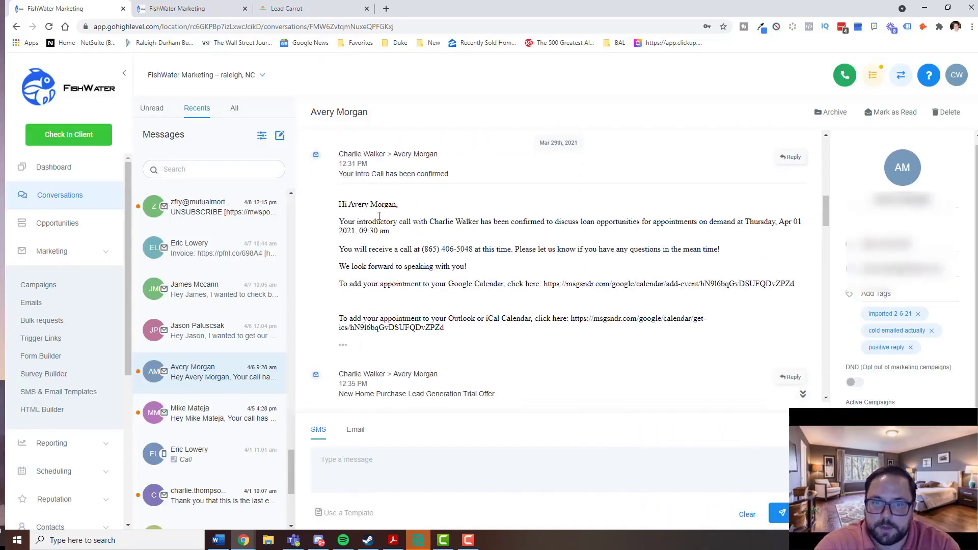
left_click_drag(332, 203, 764, 300)
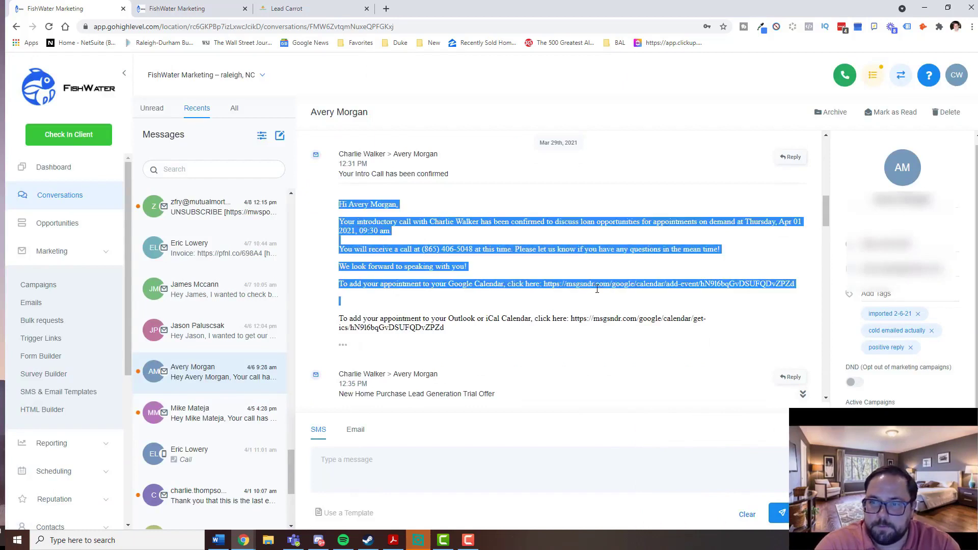
left_click(477, 238)
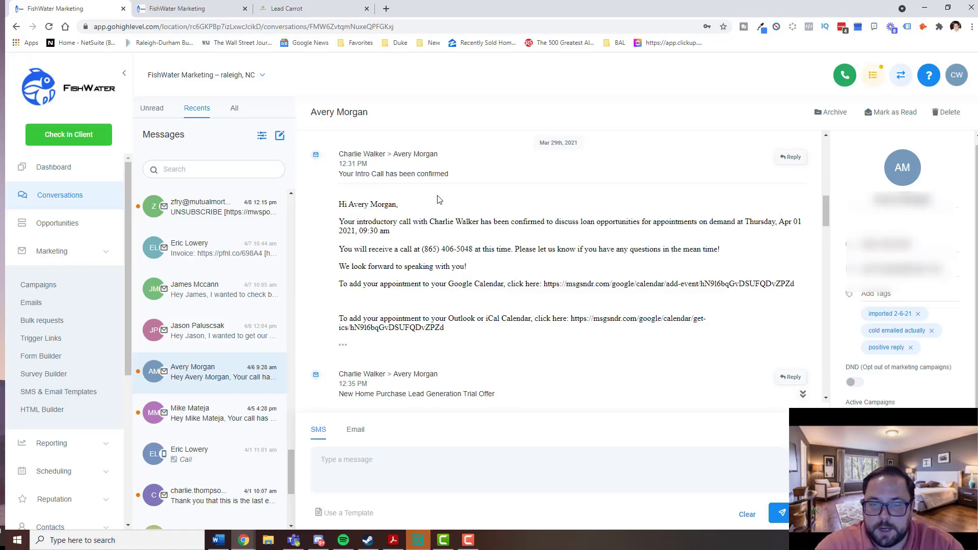
scroll(104, 231, "down", 4)
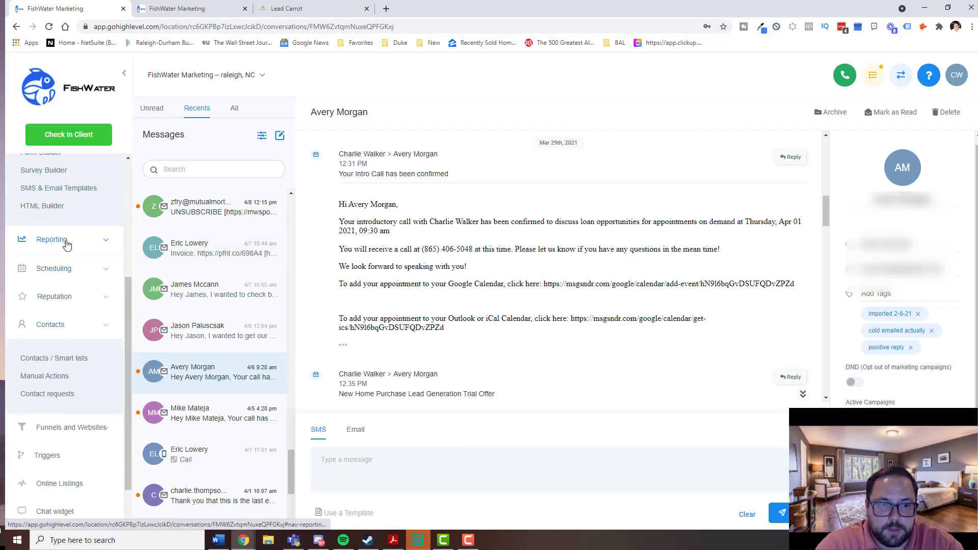
Open the Appointment Report, then the Scheduling > Appointments list
left_click(66, 244)
left_click(49, 344)
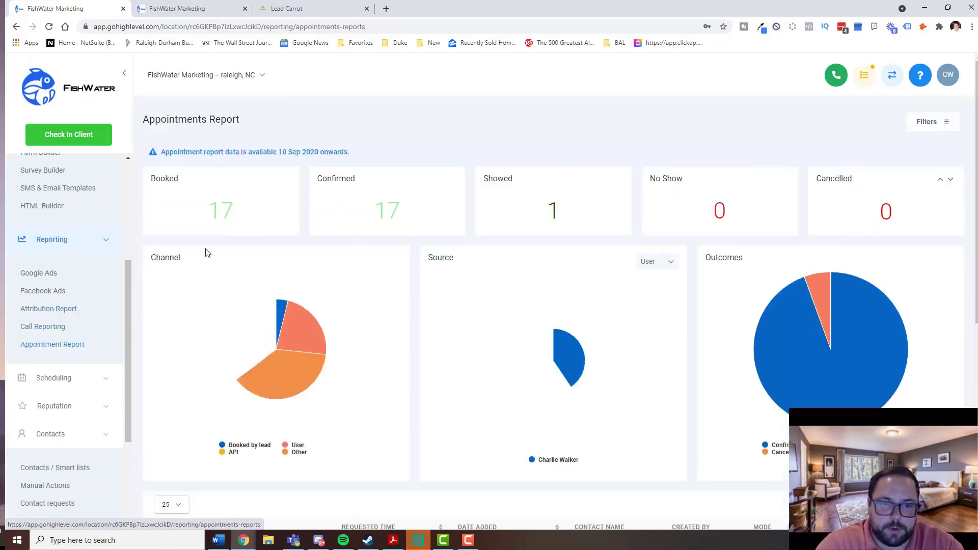
left_click(55, 381)
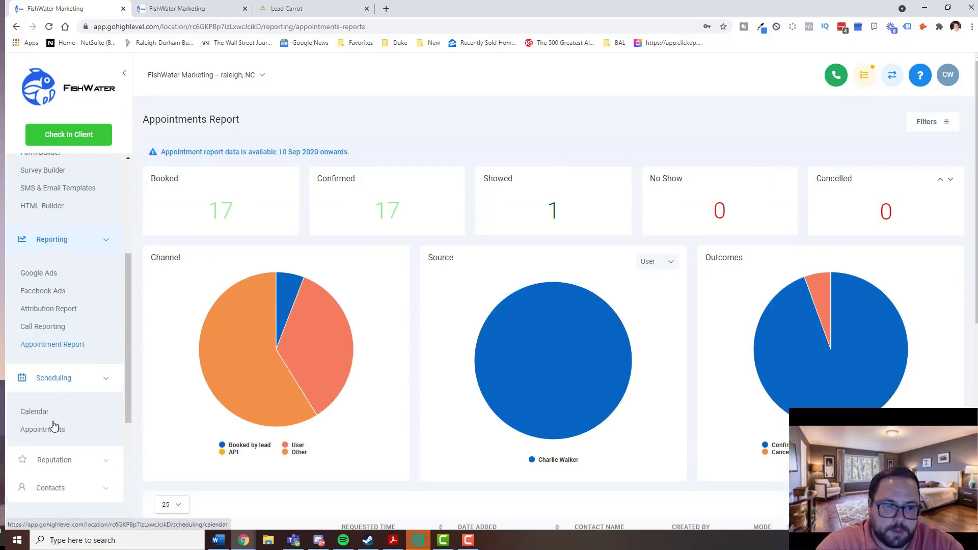
left_click(72, 429)
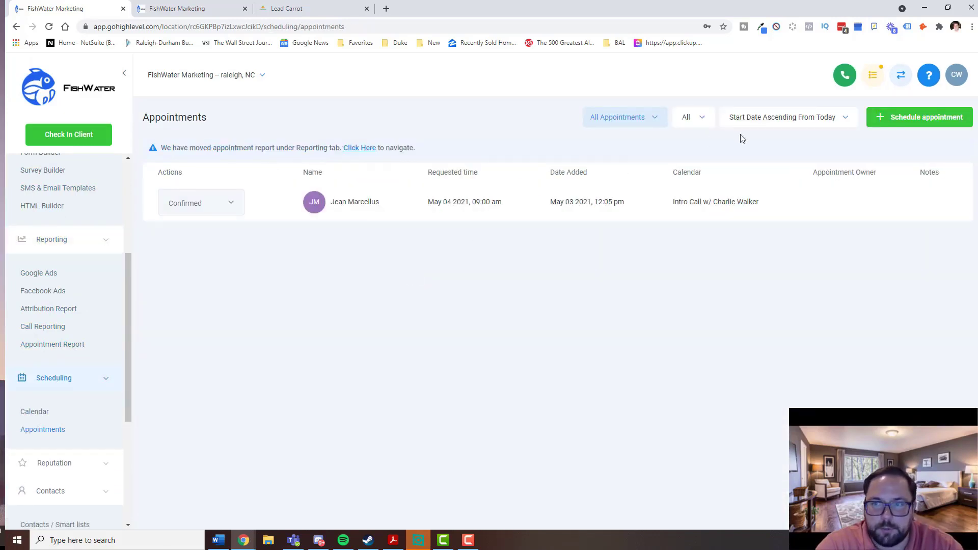
Sort appointments by Date Added (DESC) and open the top lead's contact record
left_click(766, 123)
left_click(757, 144)
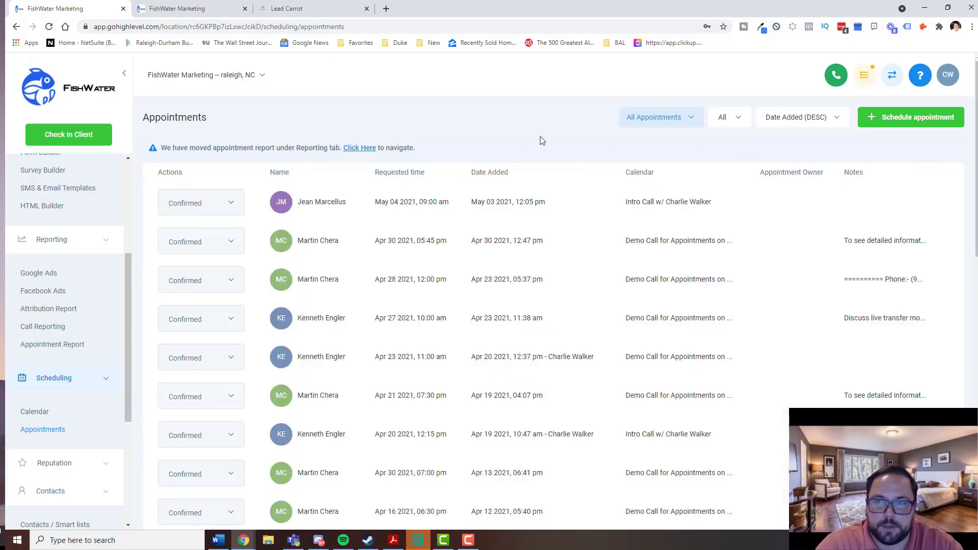
scroll(505, 226, "down", 10)
scroll(525, 272, "up", 5)
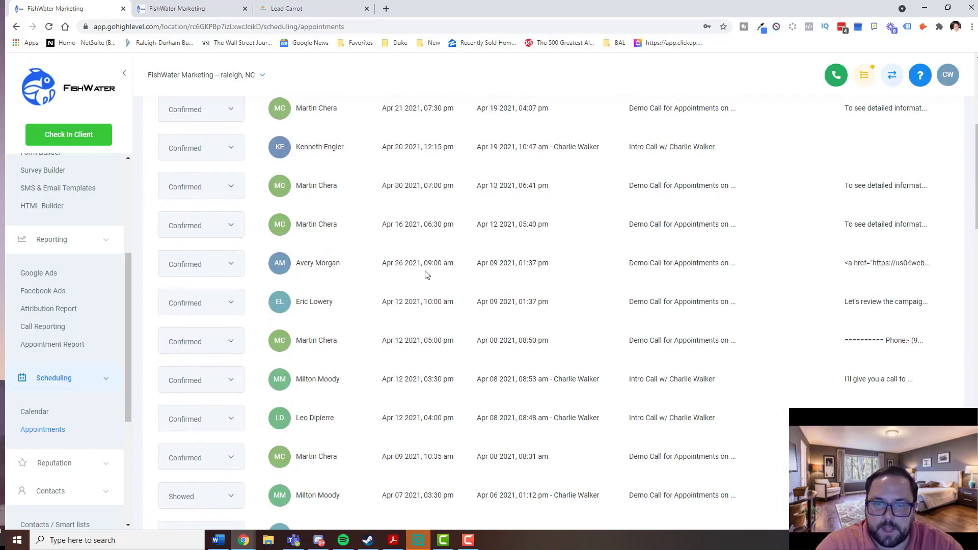
left_click(298, 269)
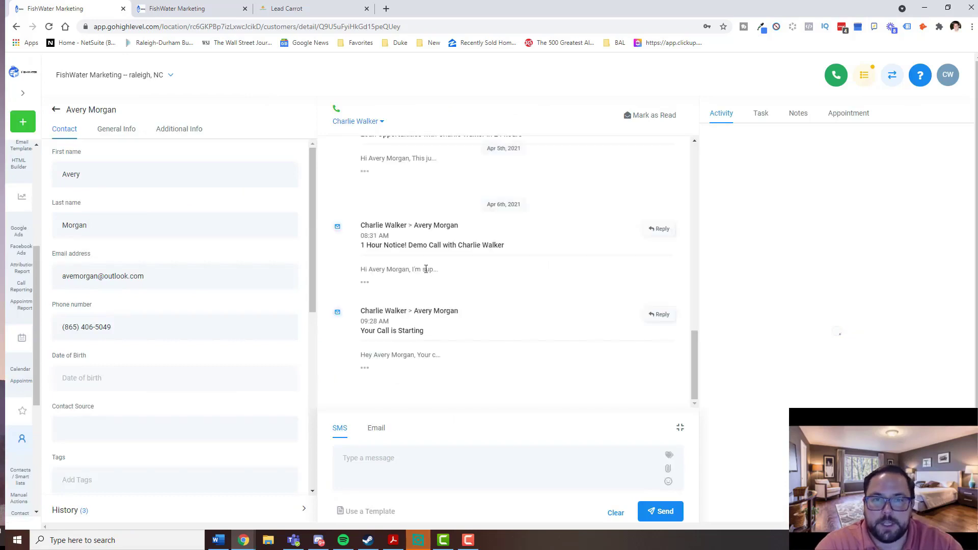
Show the contact's Notes tab and scroll through the saved call notes
left_click(797, 114)
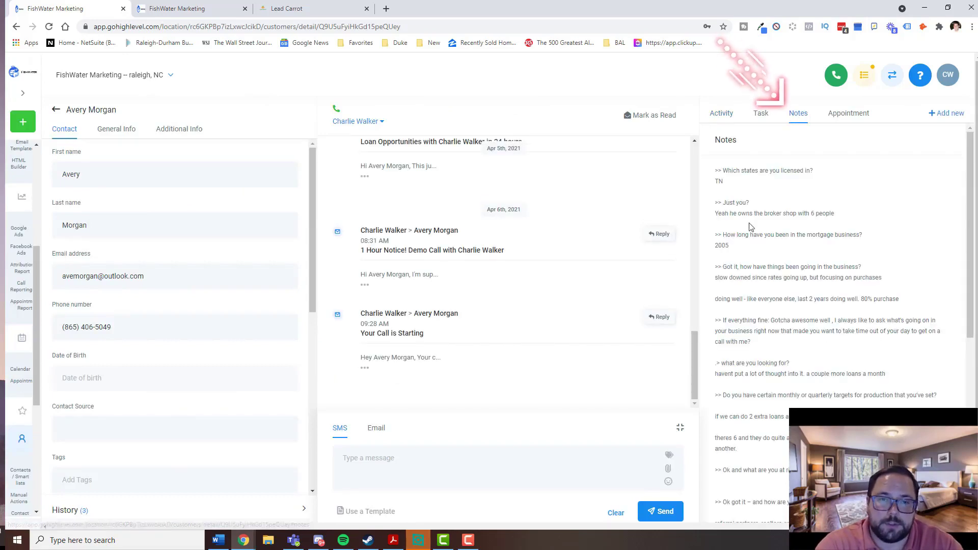
scroll(783, 240, "up", 5)
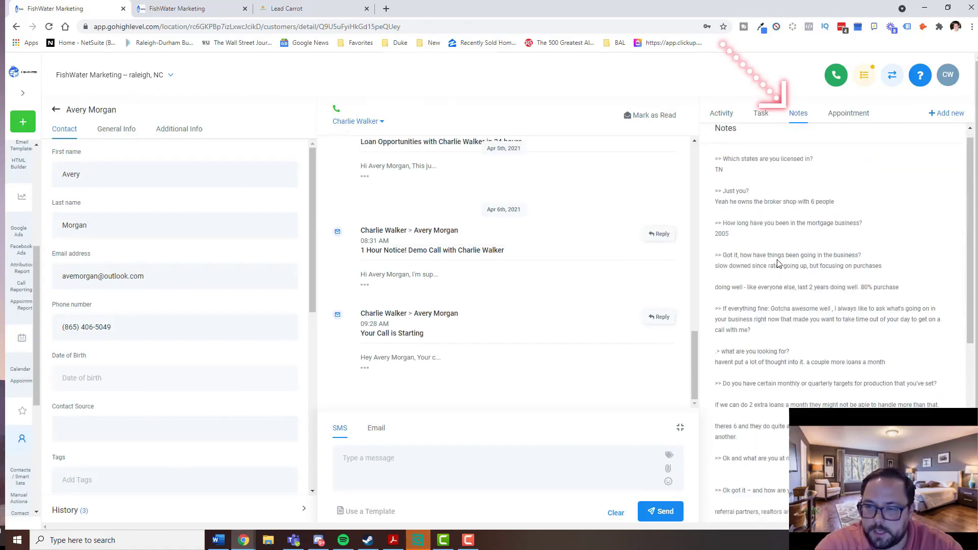
scroll(790, 261, "down", 5)
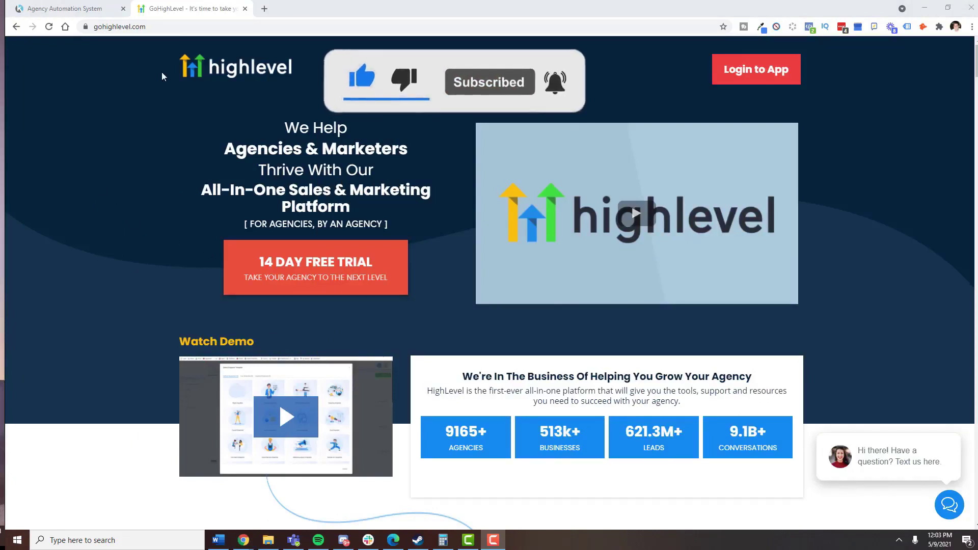
Switch to the Agency Automation System portal and scroll down to the six-lesson Automation and Systems section
left_click(84, 6)
scroll(178, 231, "down", 3)
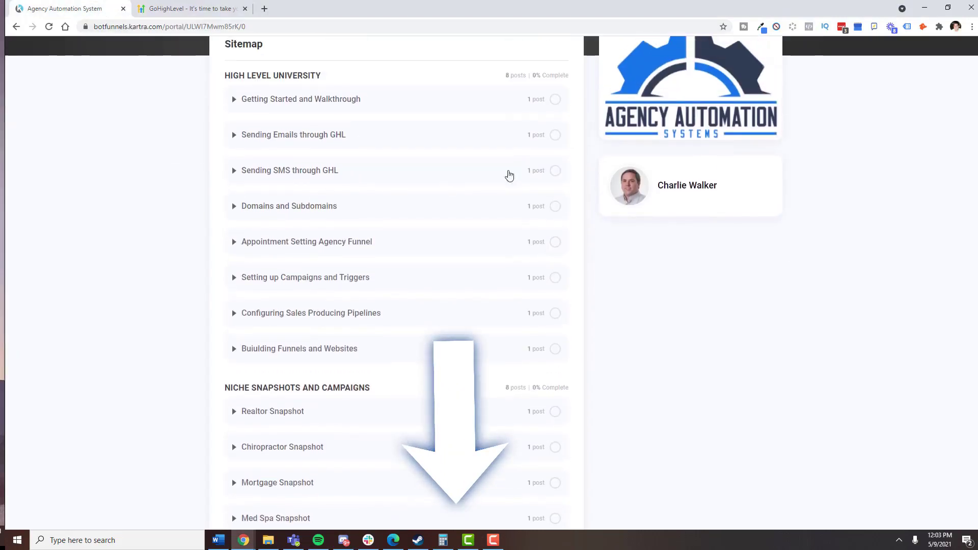
scroll(178, 306, "down", 2)
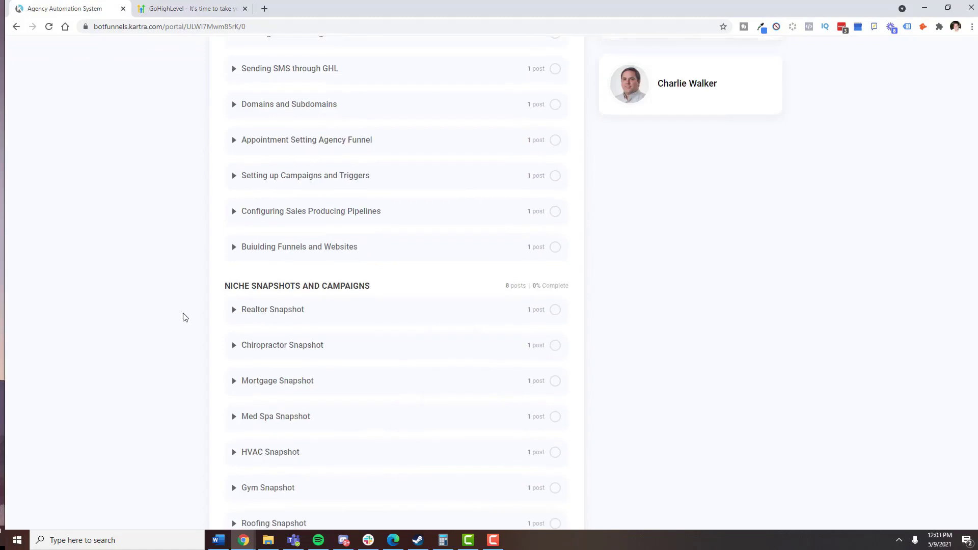
scroll(178, 357, "down", 2)
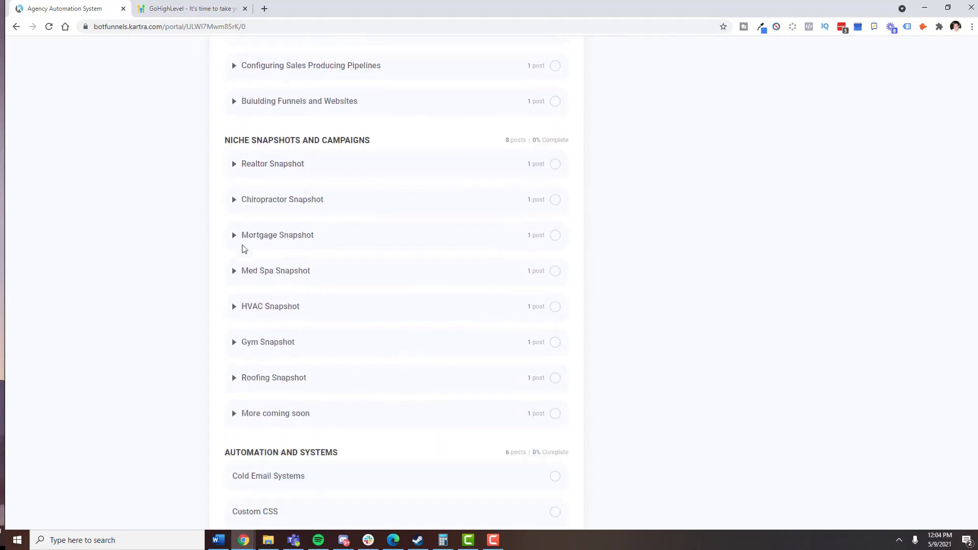
scroll(244, 265, "down", 2)
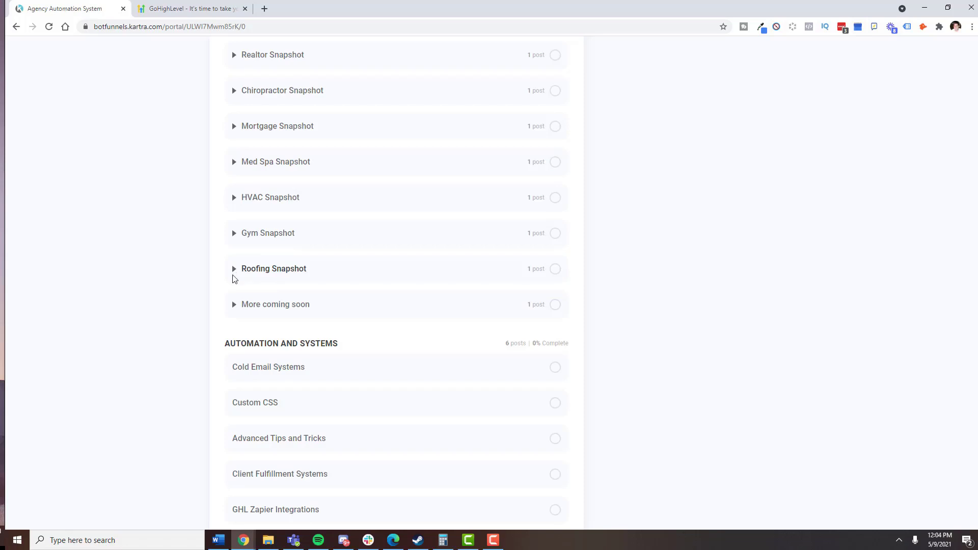
scroll(232, 281, "down", 1)
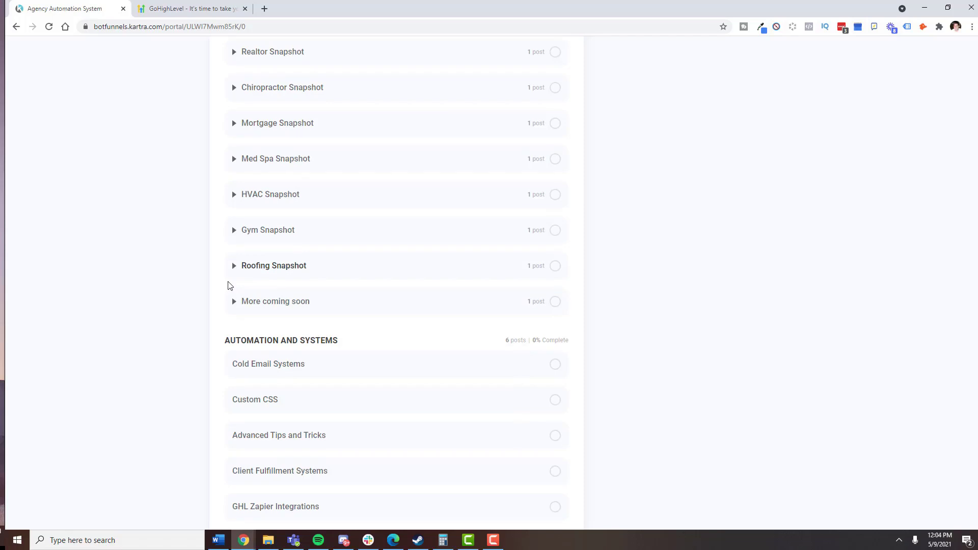
scroll(228, 286, "down", 1)
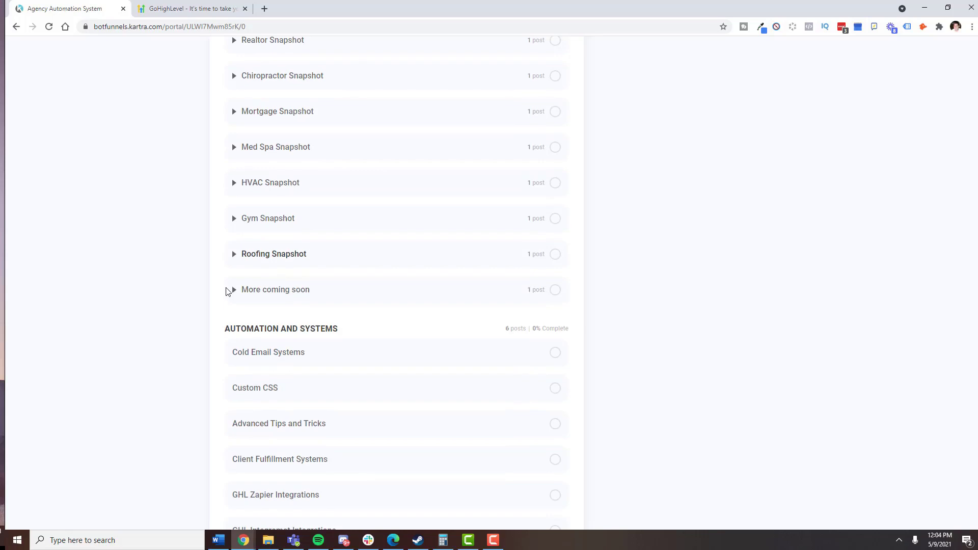
scroll(226, 289, "down", 1)
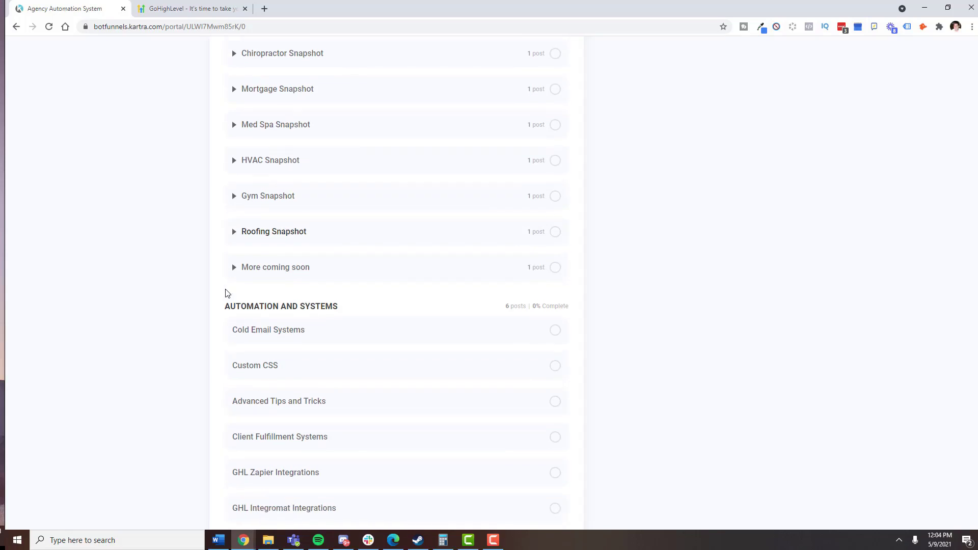
scroll(227, 293, "down", 1)
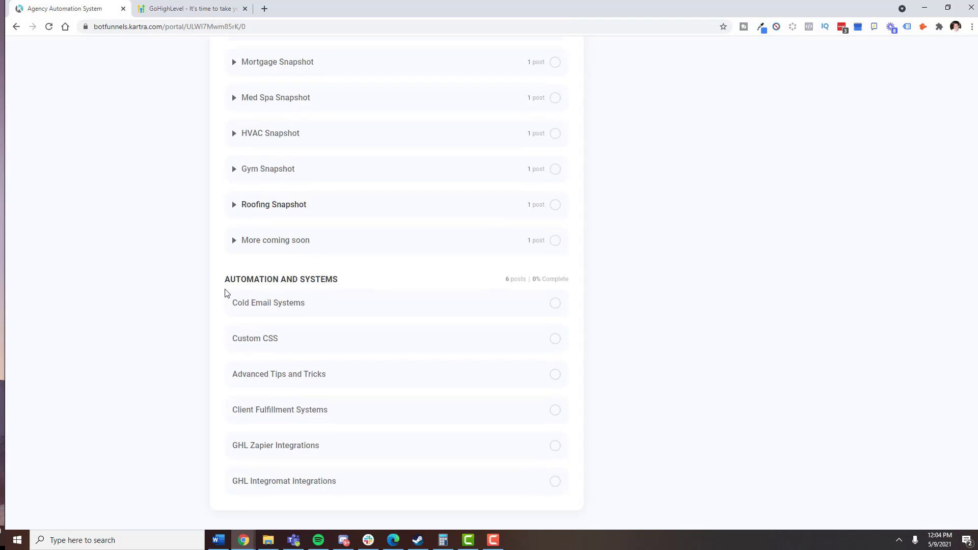
scroll(227, 293, "down", 1)
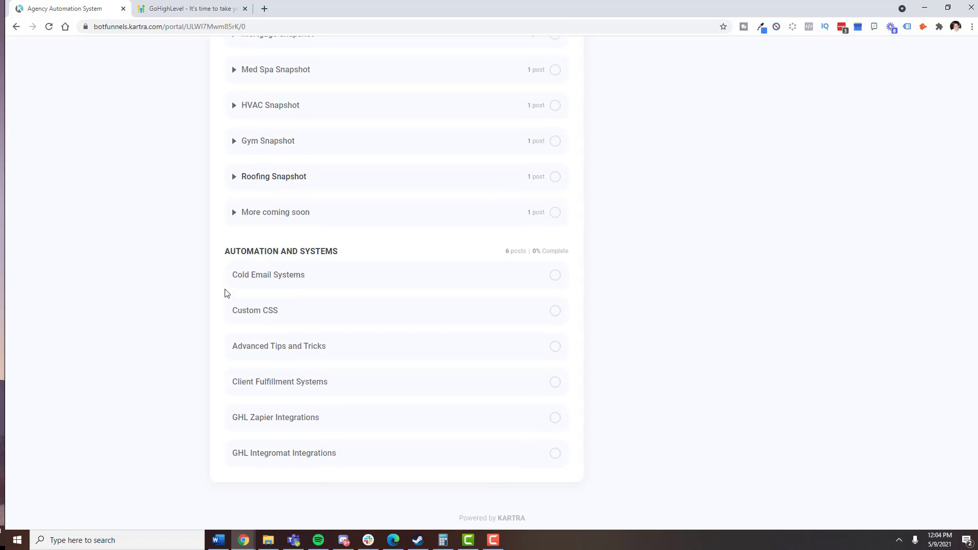
scroll(227, 293, "down", 1)
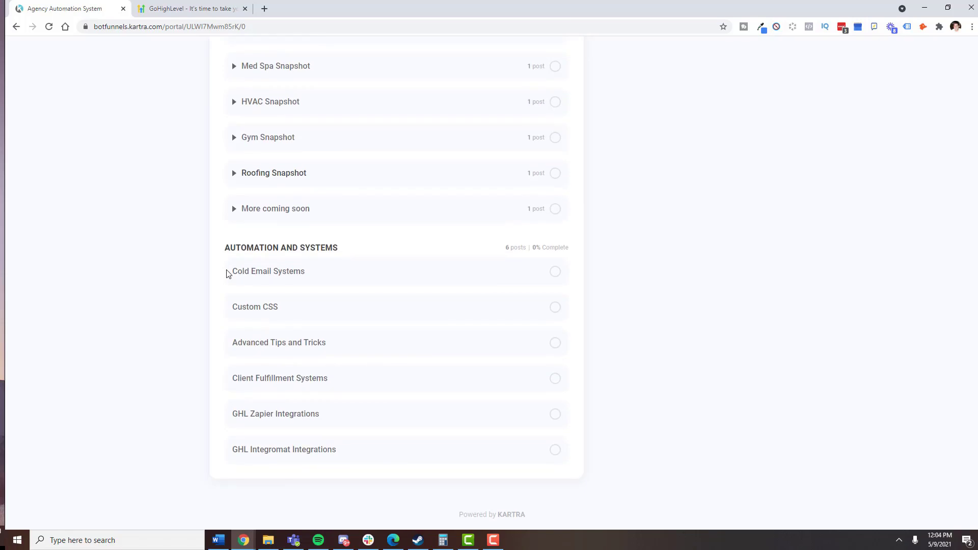